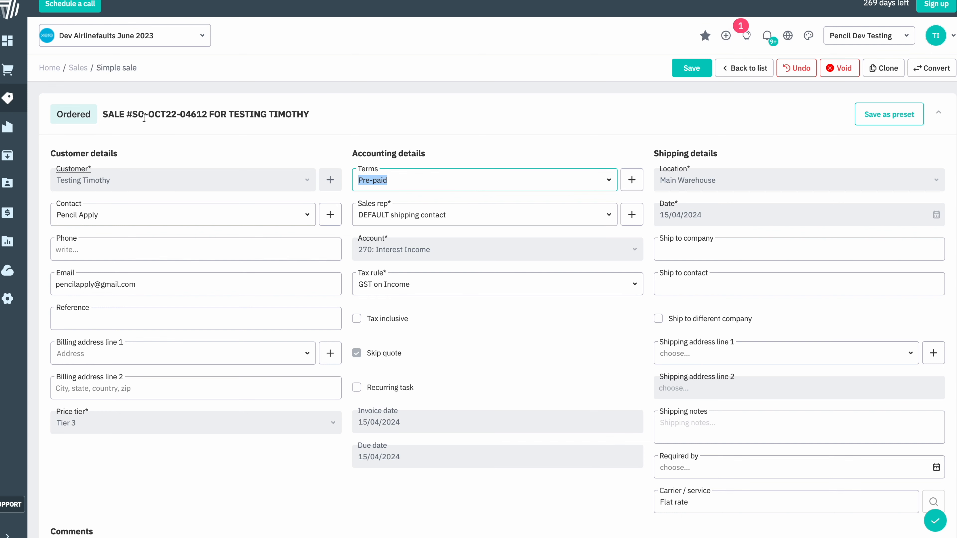
# Examine the sale's order lines, its invoice totals and the invoice's payment section
pyautogui.scroll(-10, 381, 333)
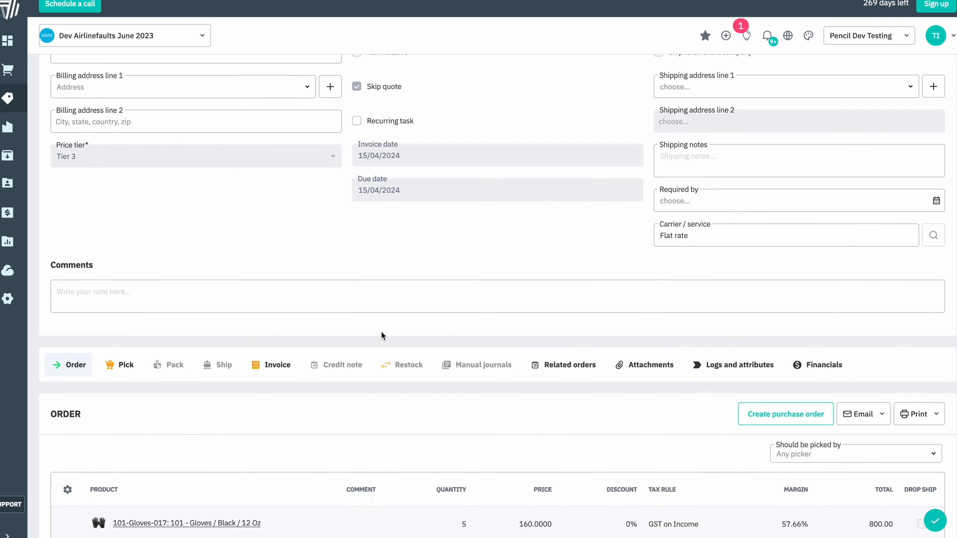
pyautogui.scroll(-5, 381, 332)
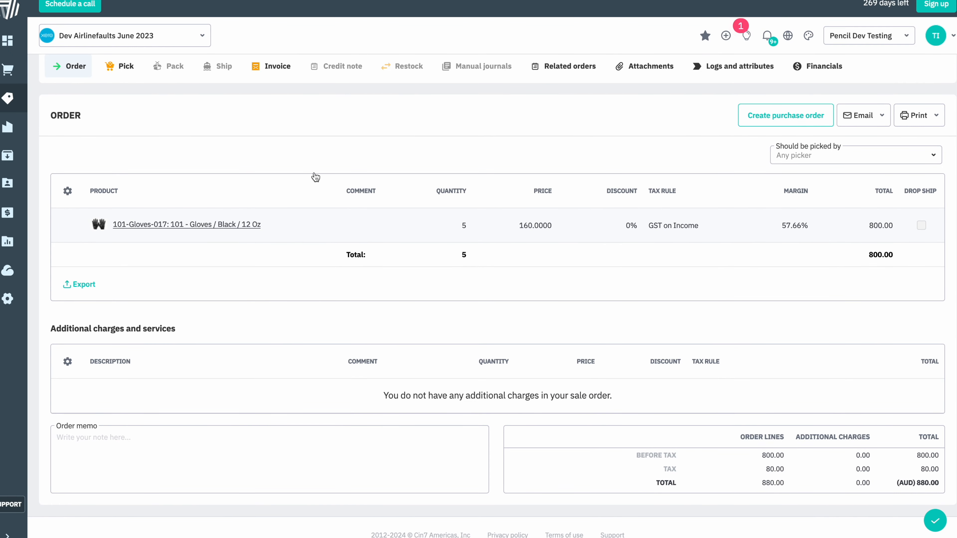
pyautogui.click(283, 70)
pyautogui.scroll(-5, 340, 257)
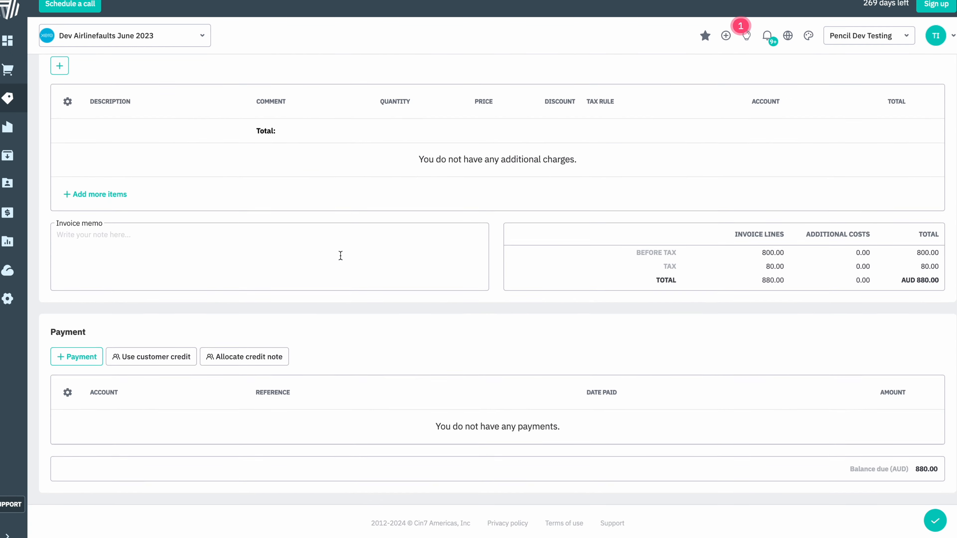
pyautogui.moveTo(51, 345); pyautogui.dragTo(90, 344)
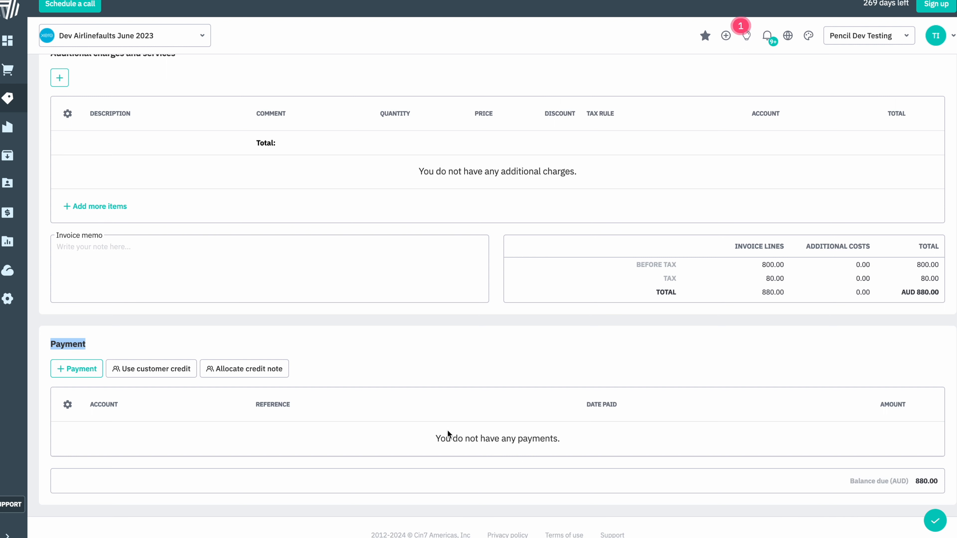
pyautogui.moveTo(435, 438); pyautogui.dragTo(561, 438)
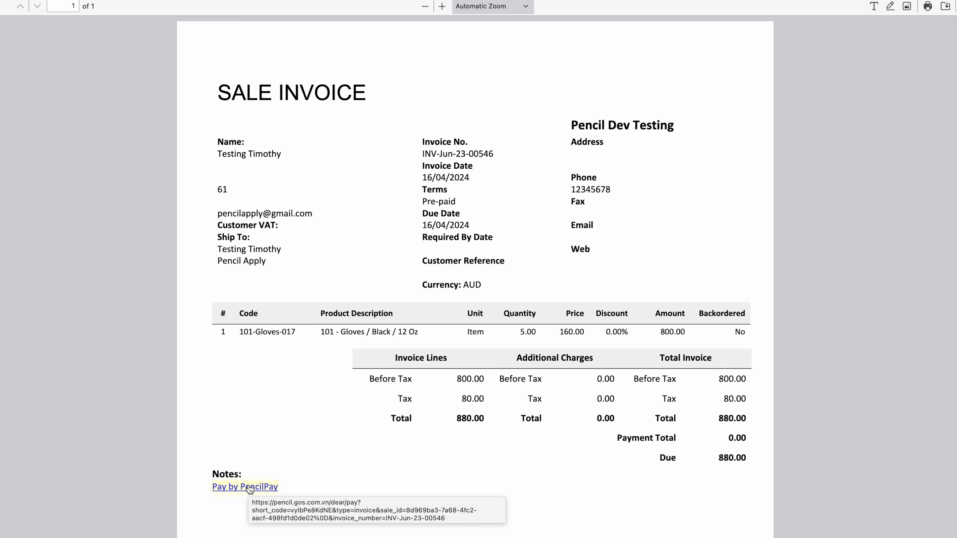
# Open the sale invoice's Pay by PencilPay link and pay AUD 880.00 with the Visa / Master Card method
pyautogui.click(250, 487)
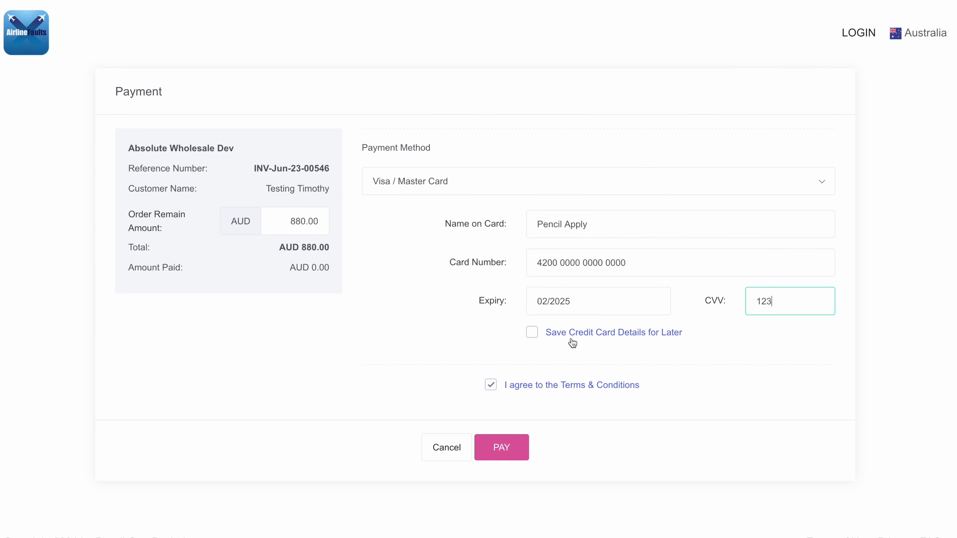
pyautogui.click(501, 447)
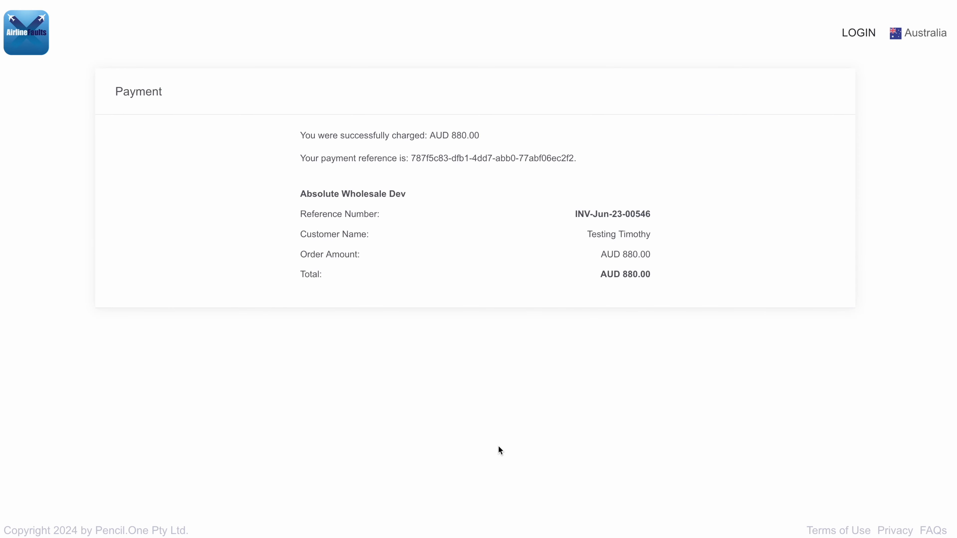
pyautogui.moveTo(304, 135); pyautogui.dragTo(442, 165)
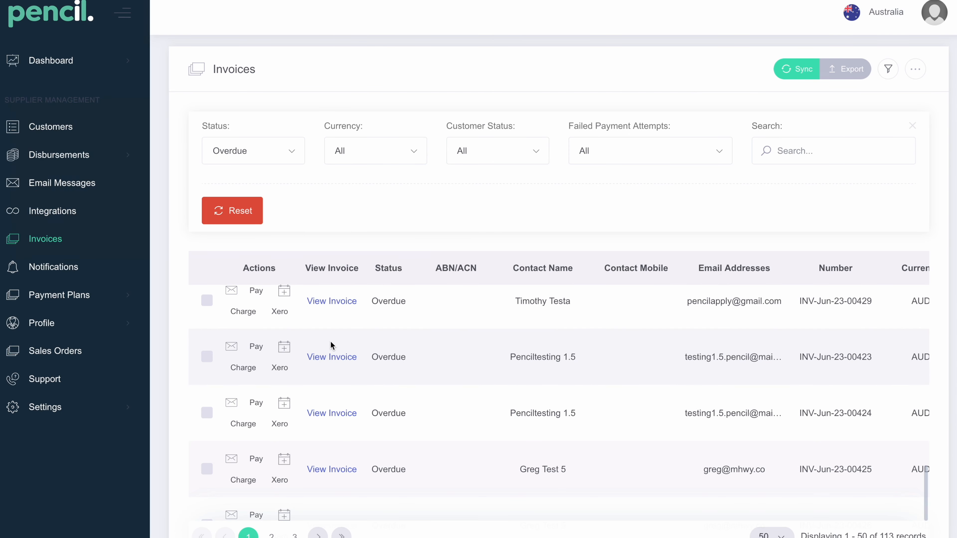
# Start a payment for the first overdue Penciltesting 1.5 invoice in Pencil and add the customer's other overdue invoice to it
pyautogui.click(257, 347)
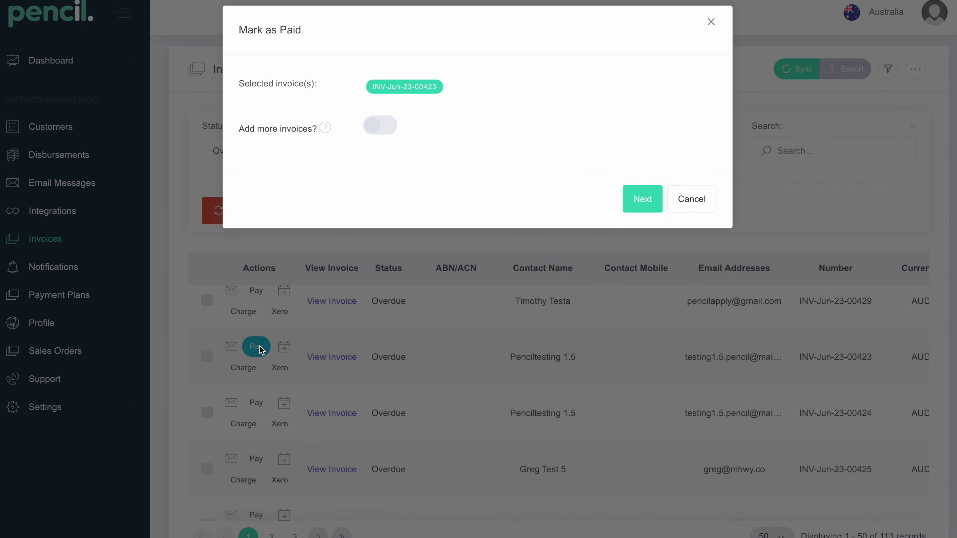
pyautogui.scroll(-3, 403, 290)
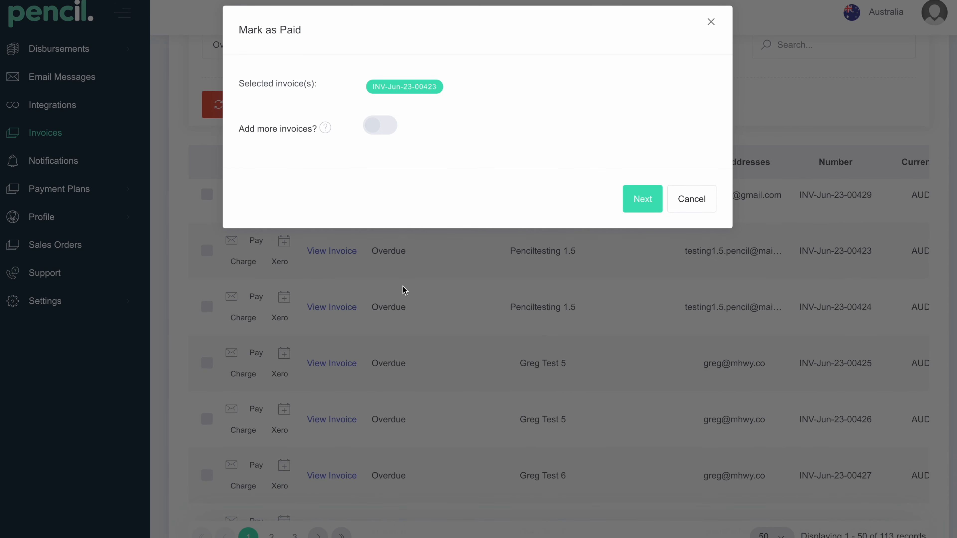
pyautogui.click(377, 129)
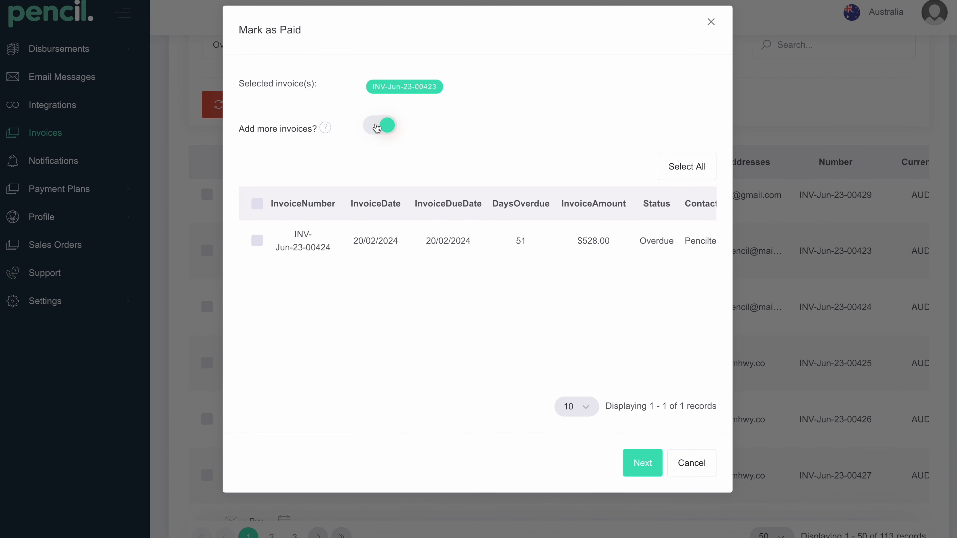
pyautogui.click(258, 241)
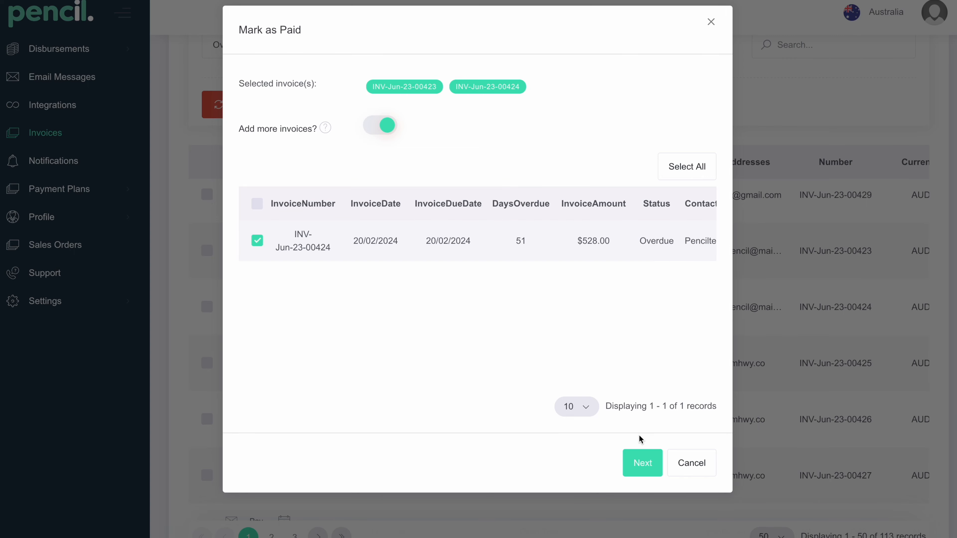
pyautogui.click(644, 461)
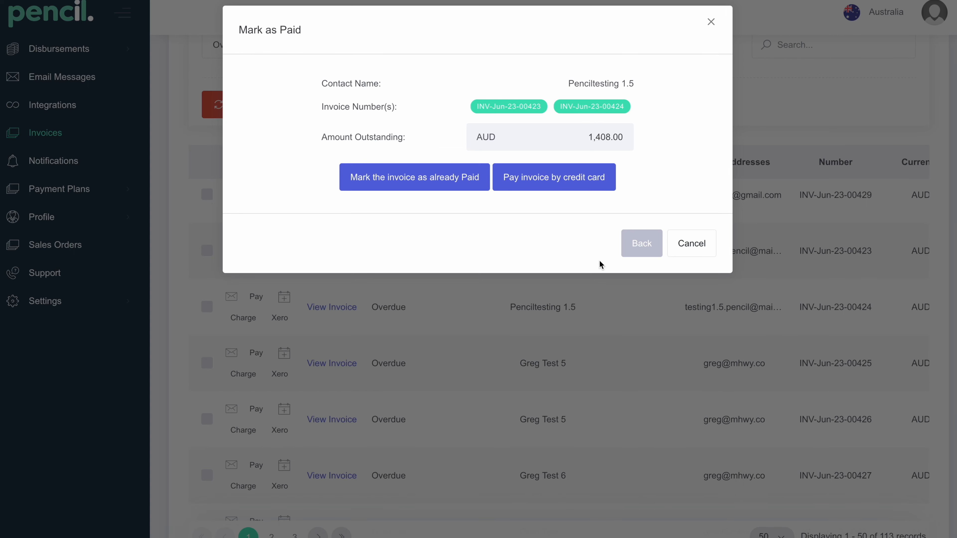
# Examine the credit card payment form for the two selected invoices and close it without paying
pyautogui.click(585, 186)
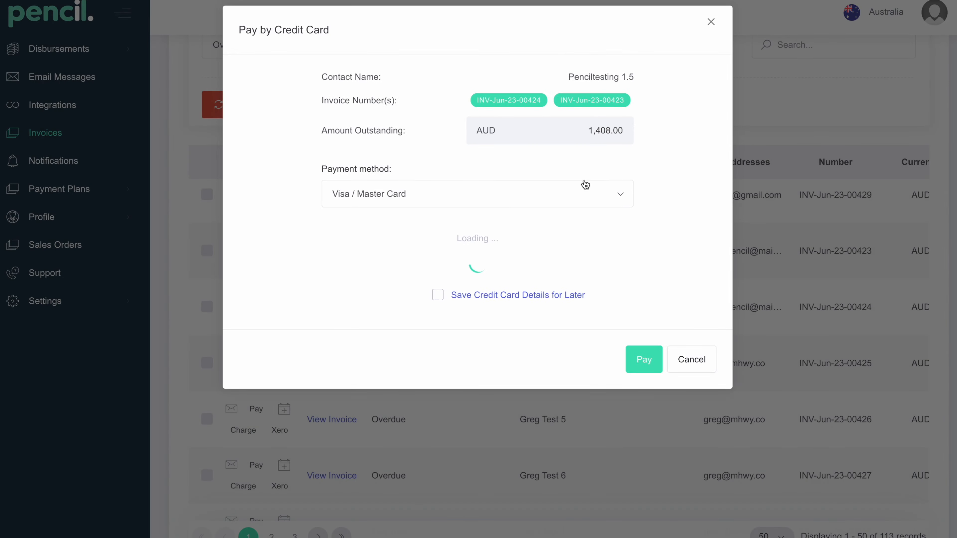
pyautogui.click(525, 226)
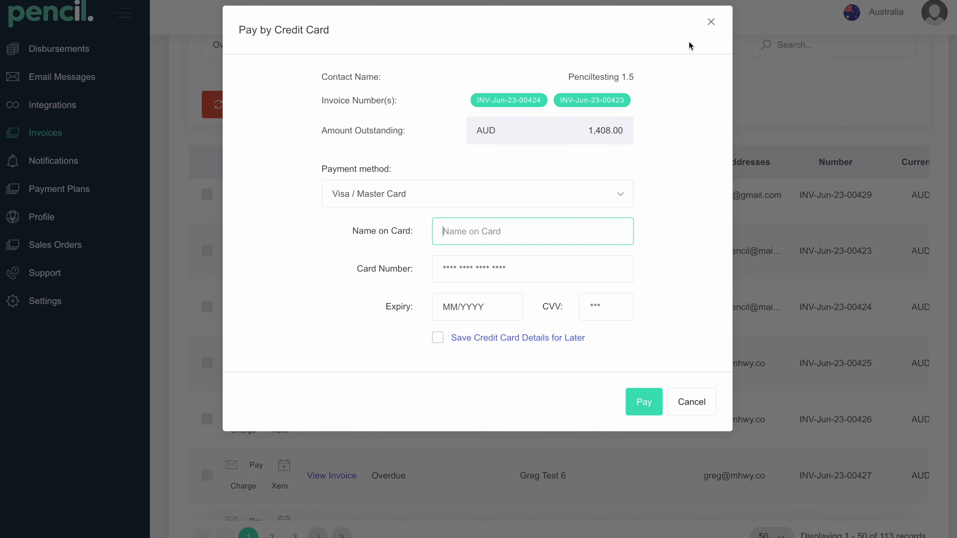
pyautogui.click(711, 22)
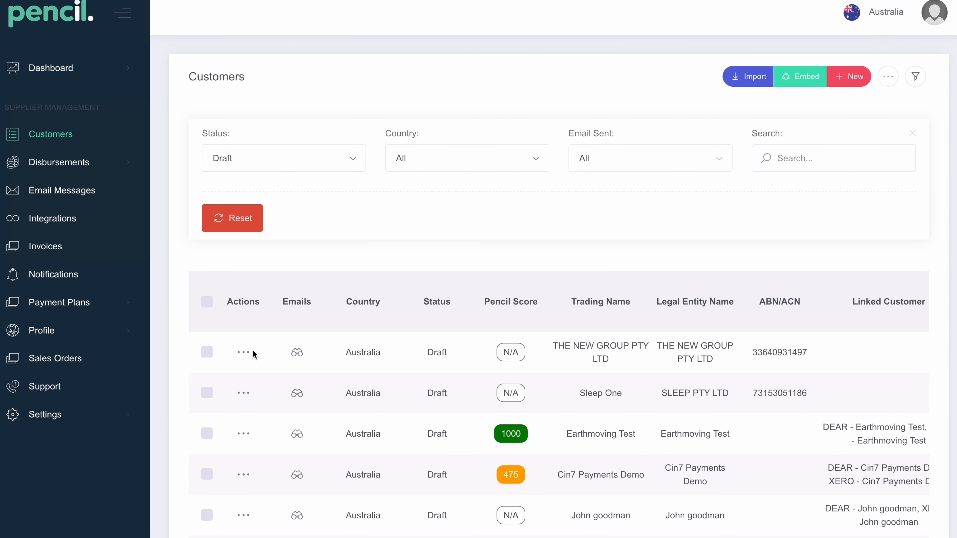
# Examine the Add Card on File form for THE NEW GROUP PTY LTD, including its save-details option, and close it
pyautogui.click(244, 354)
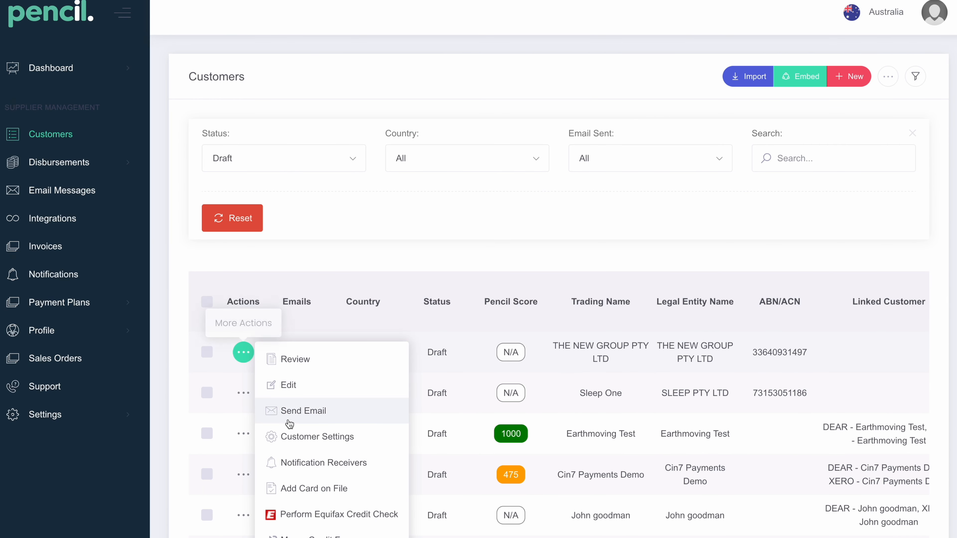
pyautogui.scroll(-1, 286, 424)
pyautogui.click(313, 460)
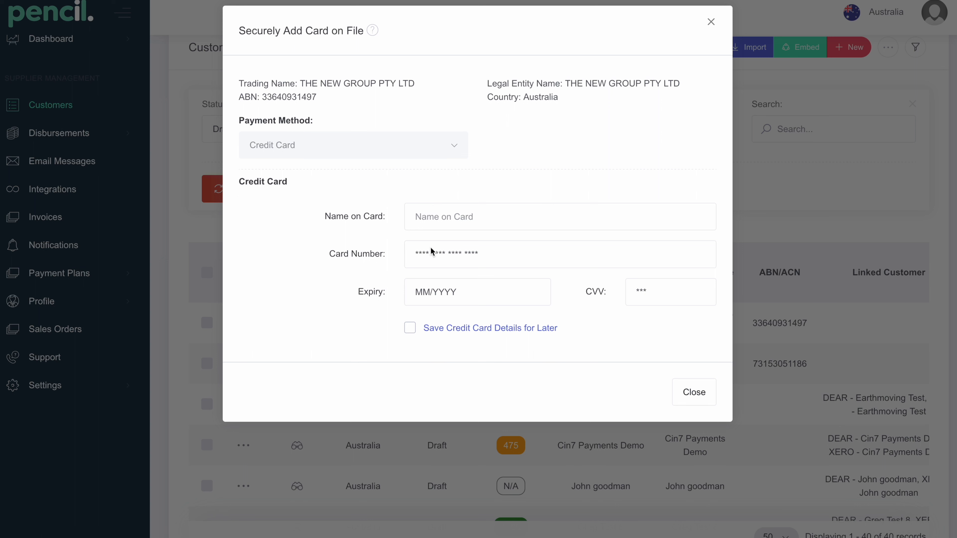
pyautogui.moveTo(564, 332); pyautogui.dragTo(426, 331)
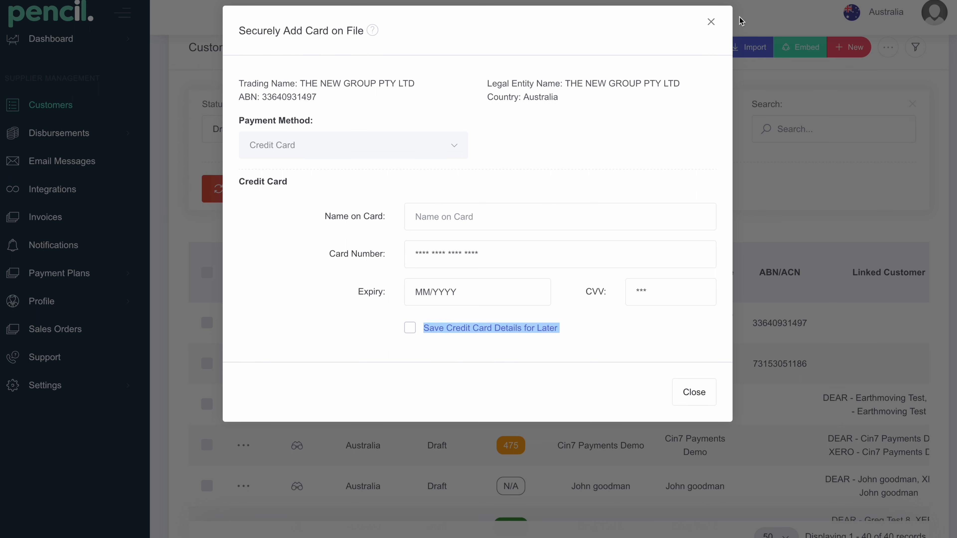
pyautogui.click(711, 22)
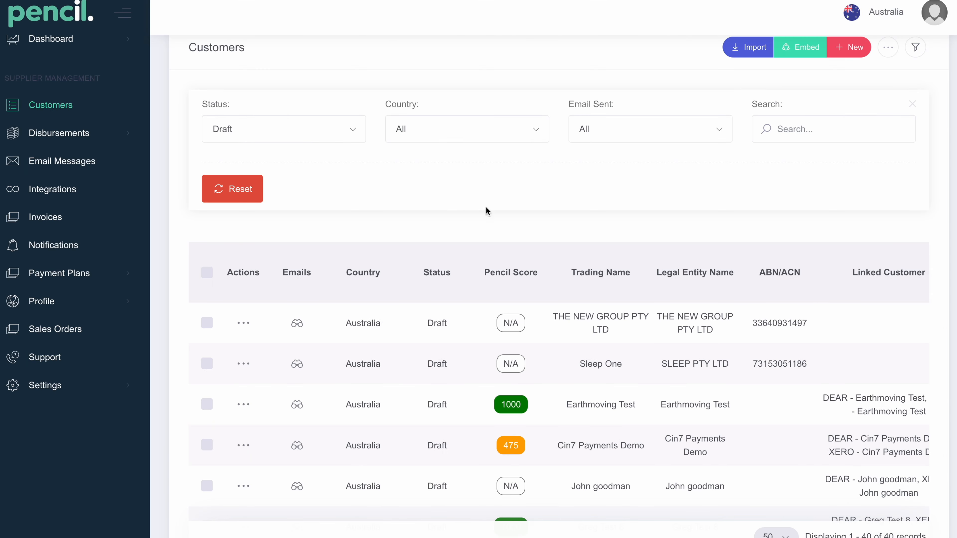
# Prepare an email to THE NEW GROUP PTY LTD addressed to the chosen director
pyautogui.click(243, 323)
pyautogui.click(294, 378)
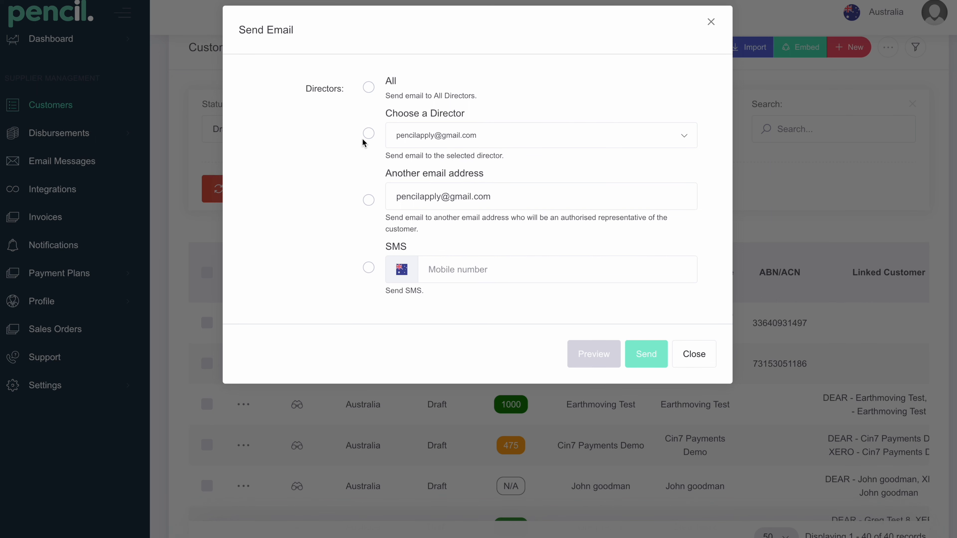
pyautogui.click(368, 133)
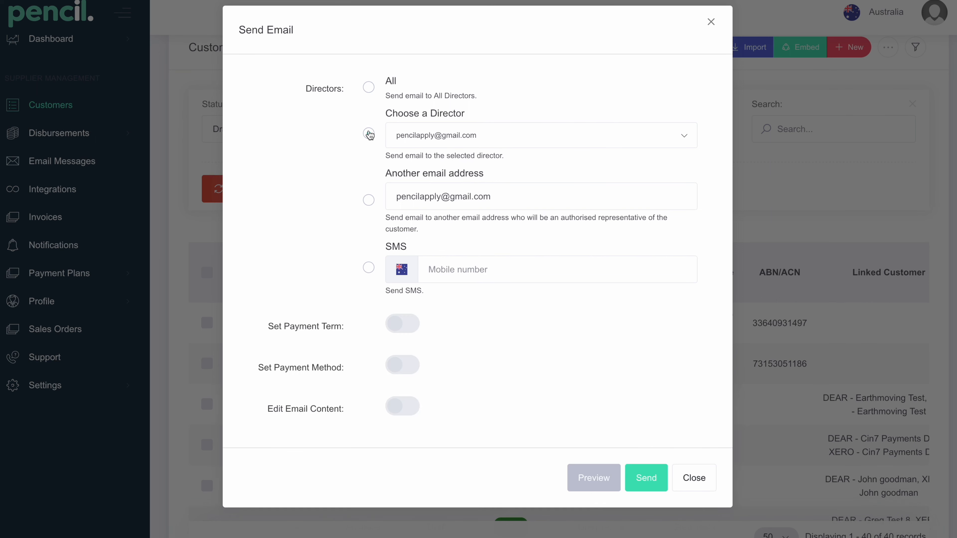
# Enable a fixed payment term for the email, with 30 days and a credit limit of AUD 20,000.00
pyautogui.click(404, 325)
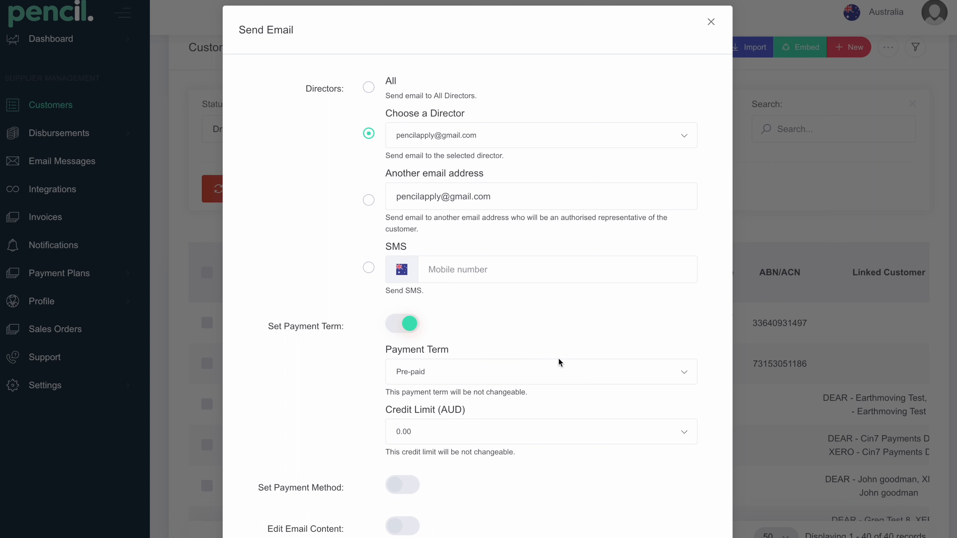
pyautogui.click(659, 371)
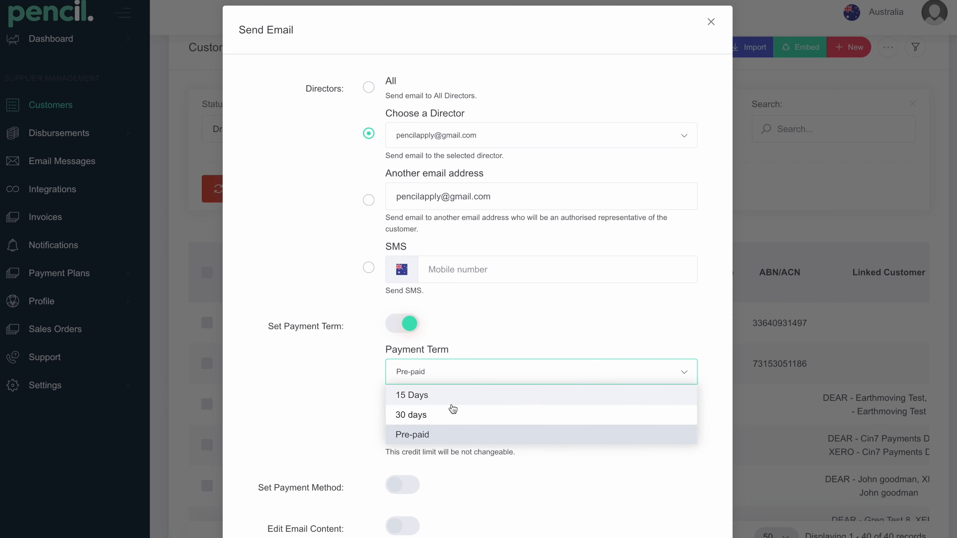
pyautogui.click(444, 415)
pyautogui.click(490, 431)
pyautogui.scroll(-7, 540, 413)
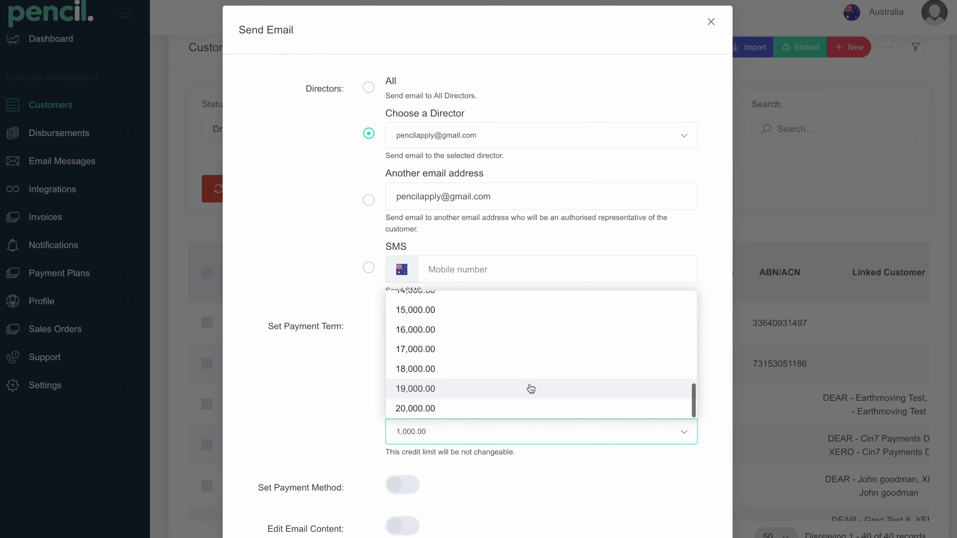
pyautogui.click(527, 409)
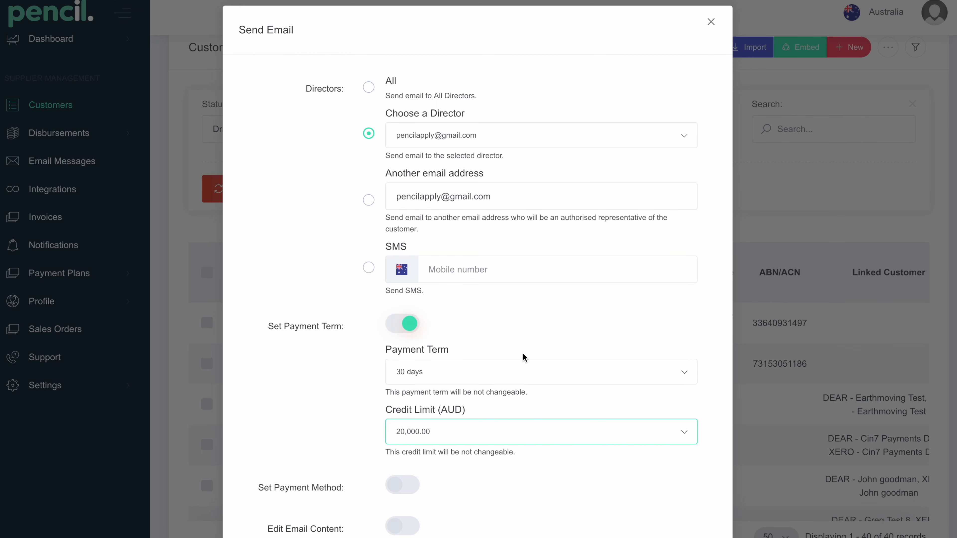
# Enable a fixed payment method for the email and set it to Credit Card
pyautogui.scroll(-3, 523, 353)
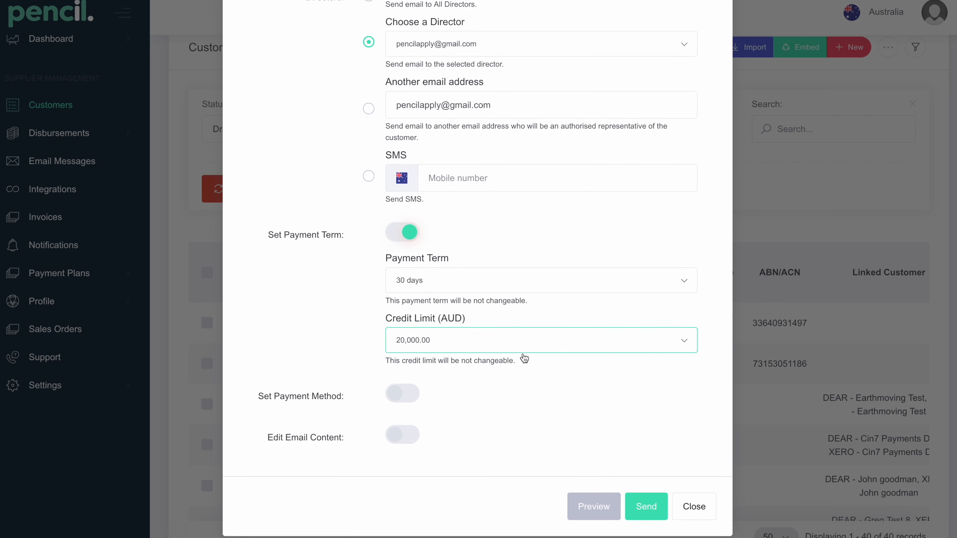
pyautogui.click(402, 399)
pyautogui.click(454, 451)
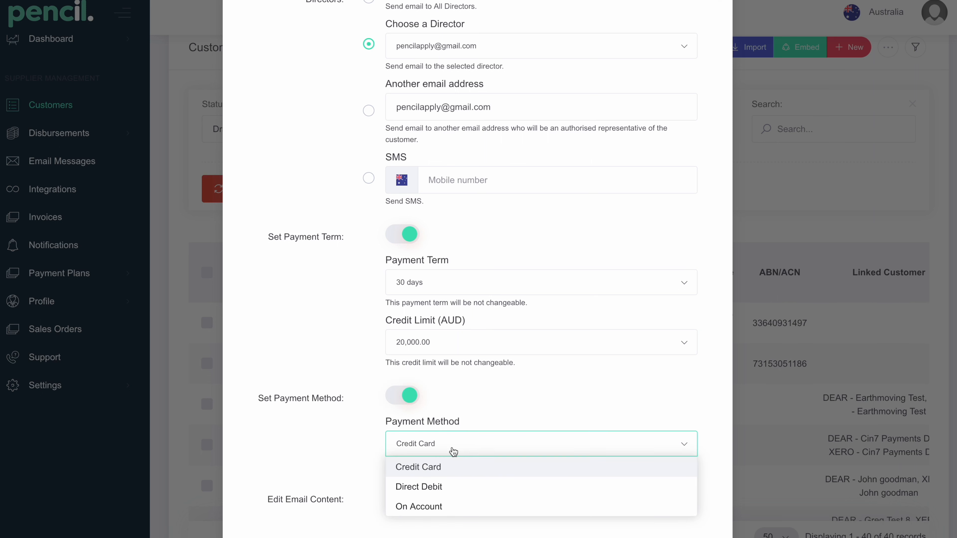
pyautogui.click(414, 465)
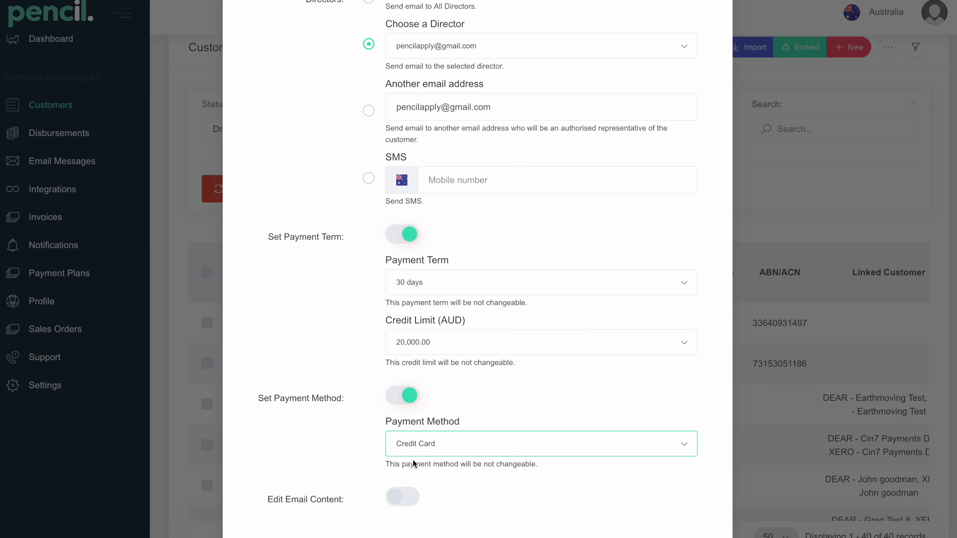
# Reset the fixed payment term to Pre-paid with a credit limit of AUD 0.00
pyautogui.click(408, 228)
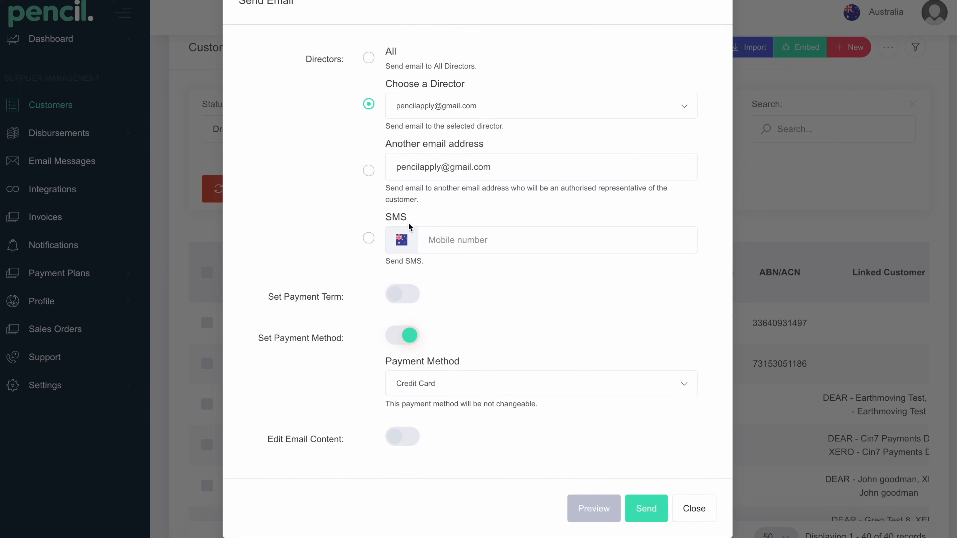
pyautogui.click(414, 295)
pyautogui.click(411, 343)
pyautogui.click(415, 405)
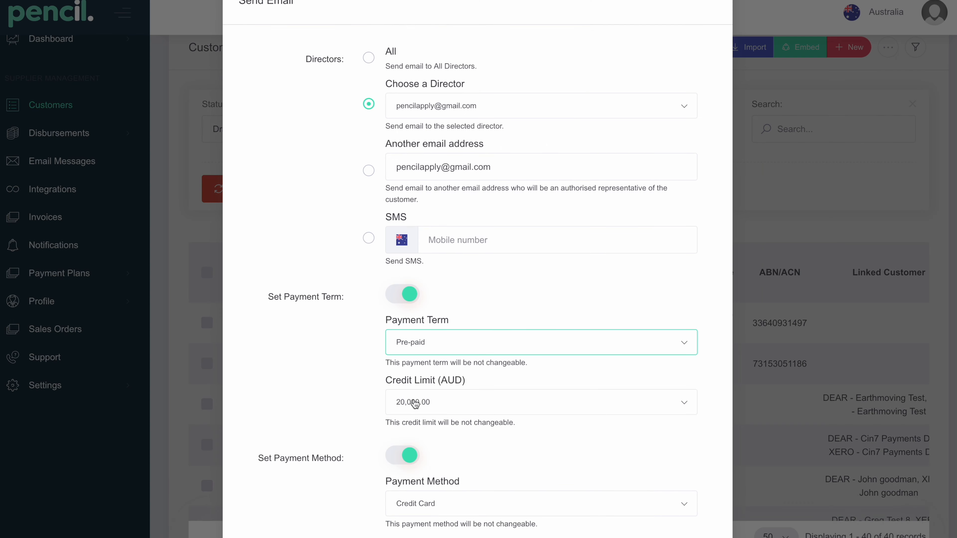
# Turn on editing of the email content, review the template text and preview the email
pyautogui.scroll(-3, 415, 445)
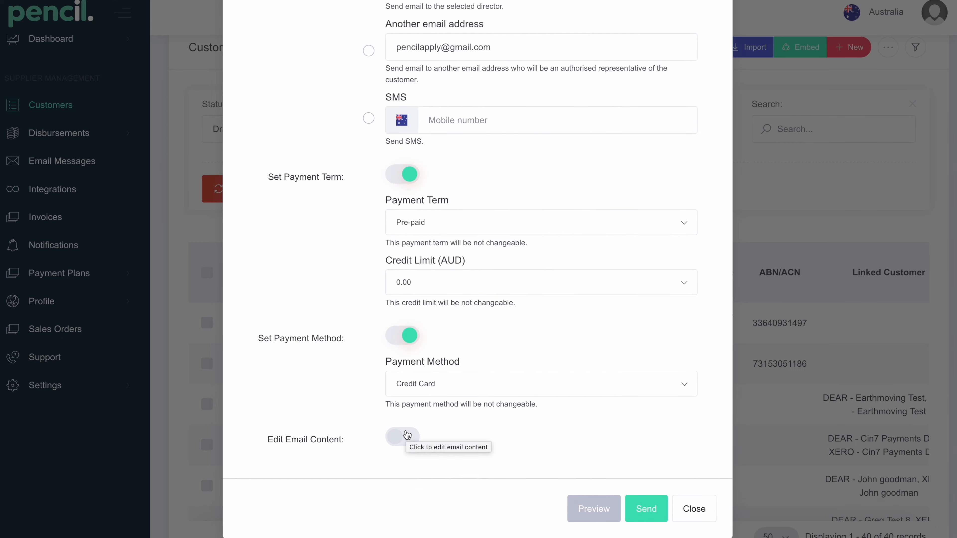
pyautogui.click(401, 448)
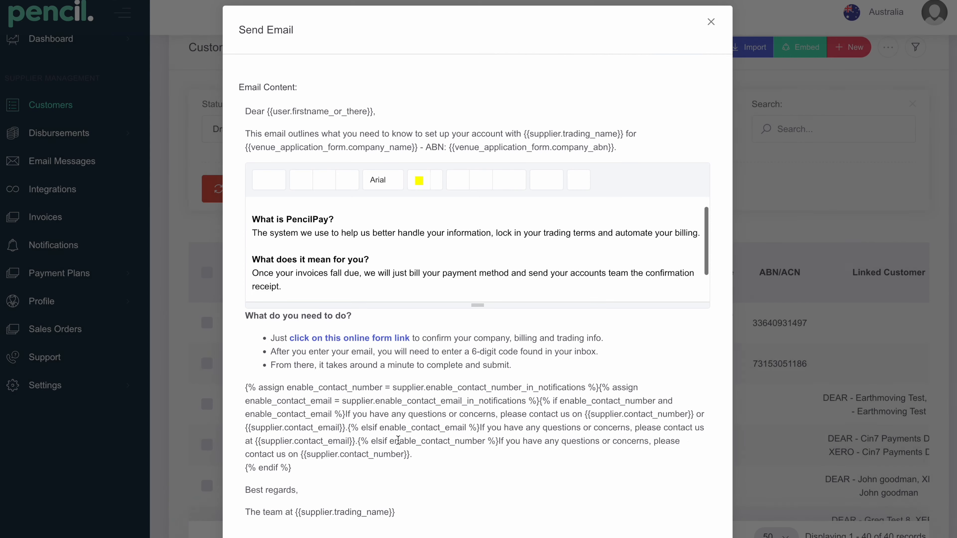
pyautogui.scroll(-2, 588, 445)
pyautogui.scroll(-2, 588, 445)
pyautogui.click(592, 505)
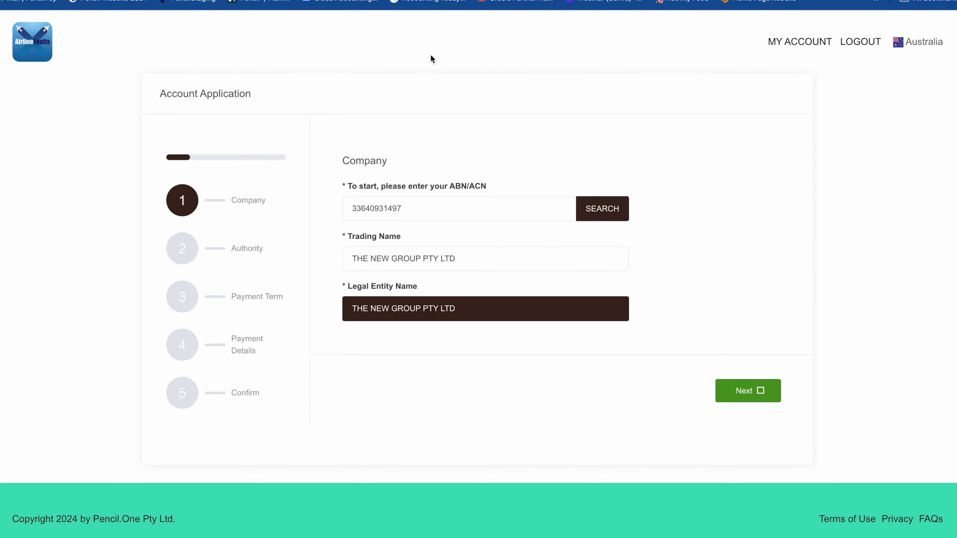
# Continue through the prefilled company, authority and payment term sections of the account application to reach the payment details
pyautogui.click(748, 394)
pyautogui.click(747, 416)
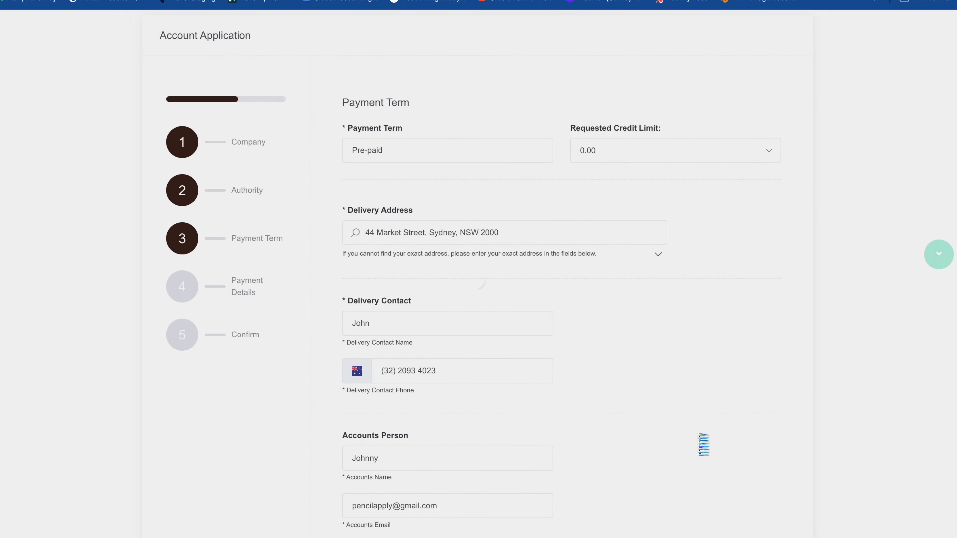
pyautogui.scroll(-5, 699, 439)
pyautogui.click(743, 428)
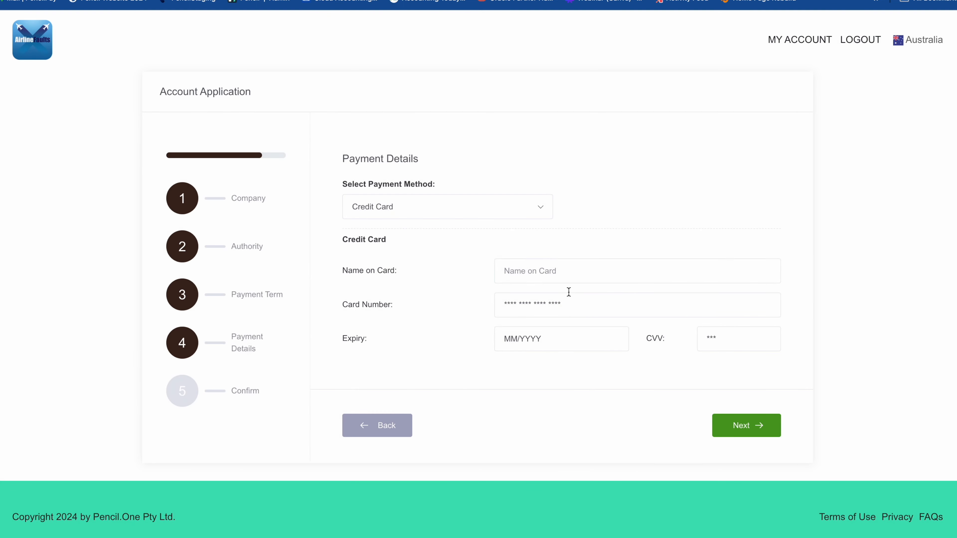
# Enter the name on card, card number, expiry and CVV for the credit card payment method and continue to confirmation
pyautogui.click(568, 271)
pyautogui.write('Pen')
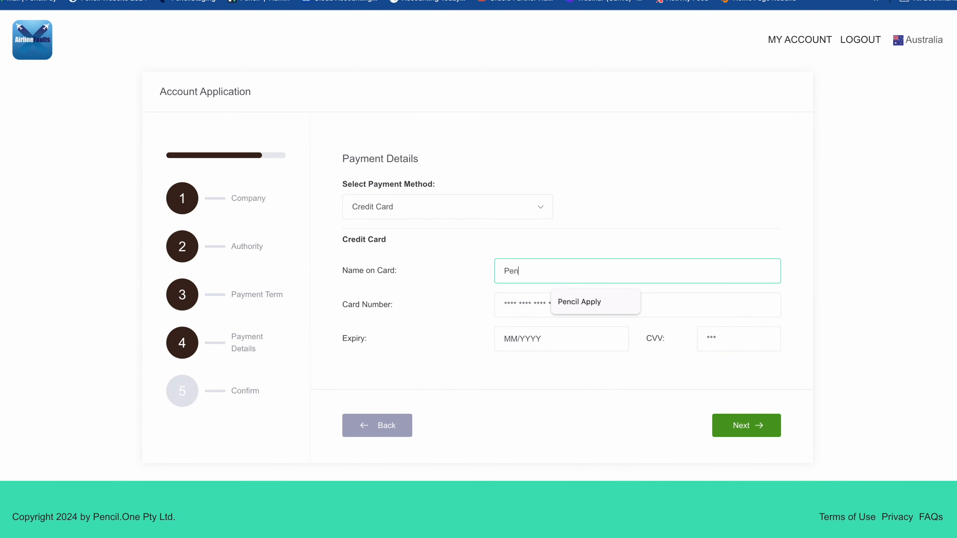
pyautogui.click(579, 301)
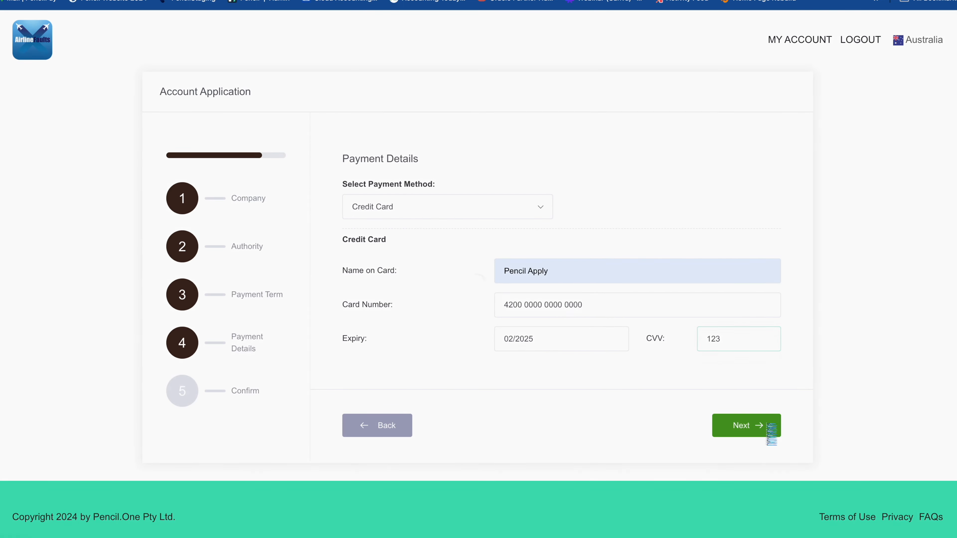
pyautogui.click(767, 426)
# Sign the account application with the applicant's name, accept the declaration and submit the application
pyautogui.scroll(-15, 633, 439)
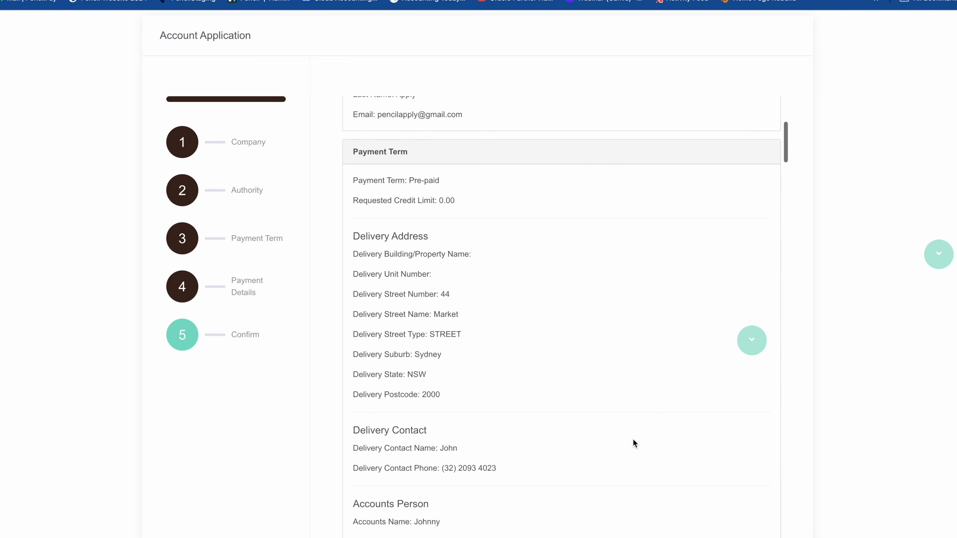
pyautogui.scroll(-20, 633, 439)
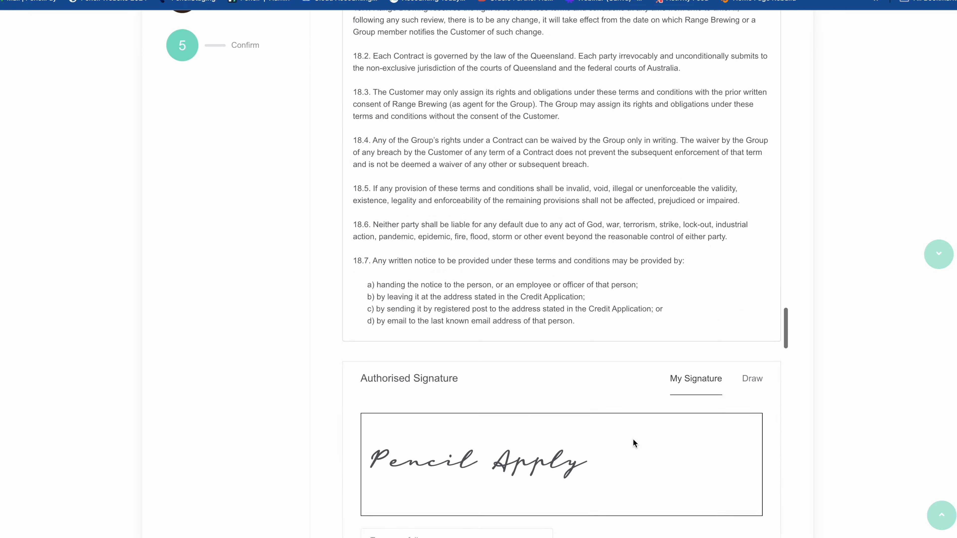
pyautogui.click(451, 246)
pyautogui.write('Pencil Apply')
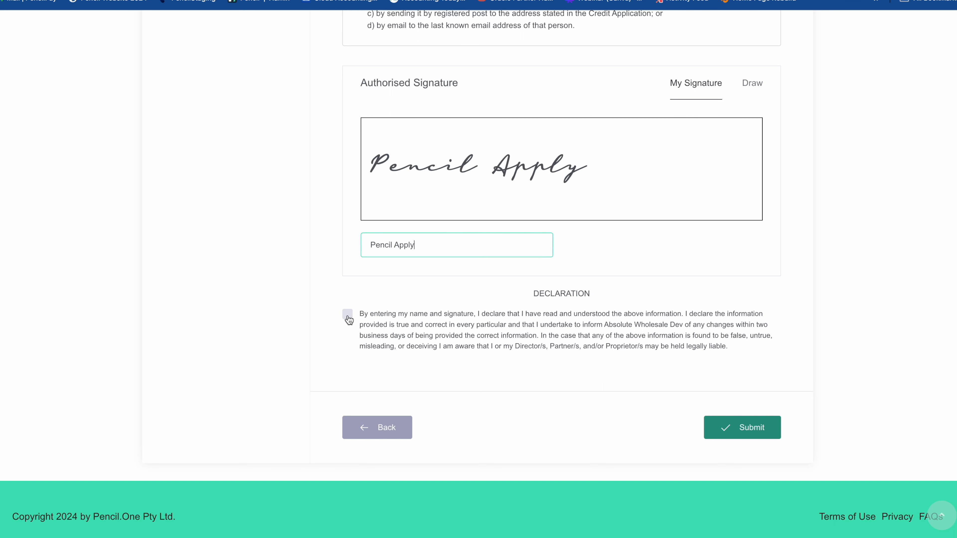
pyautogui.click(347, 317)
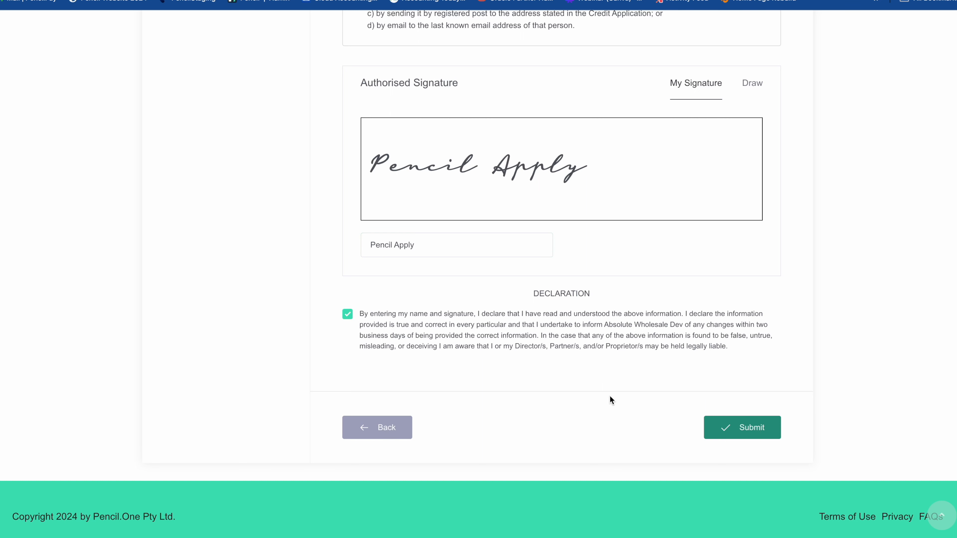
pyautogui.click(729, 424)
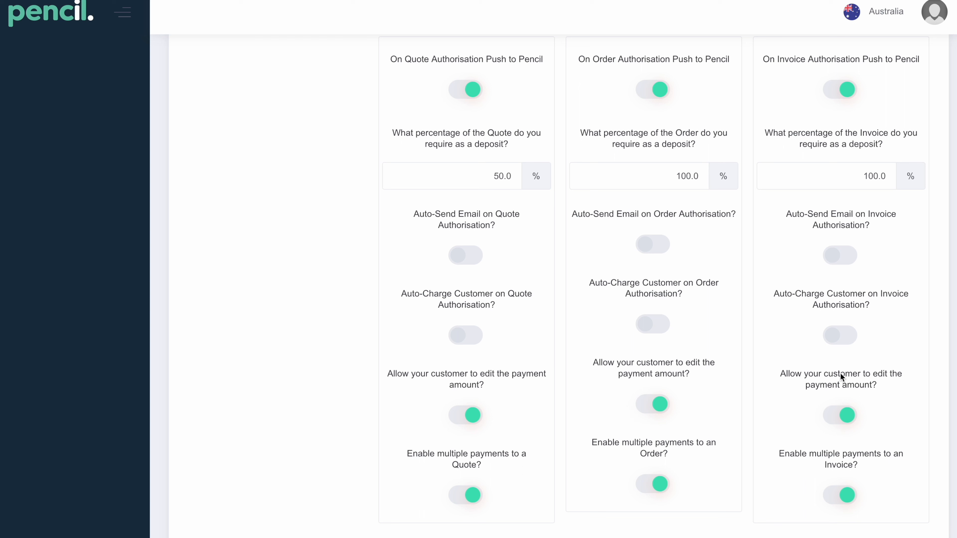
# Enable auto-charging customers on invoice authorisation with a same-day payment delay of 0 minutes in Pencil, and save the settings
pyautogui.click(839, 341)
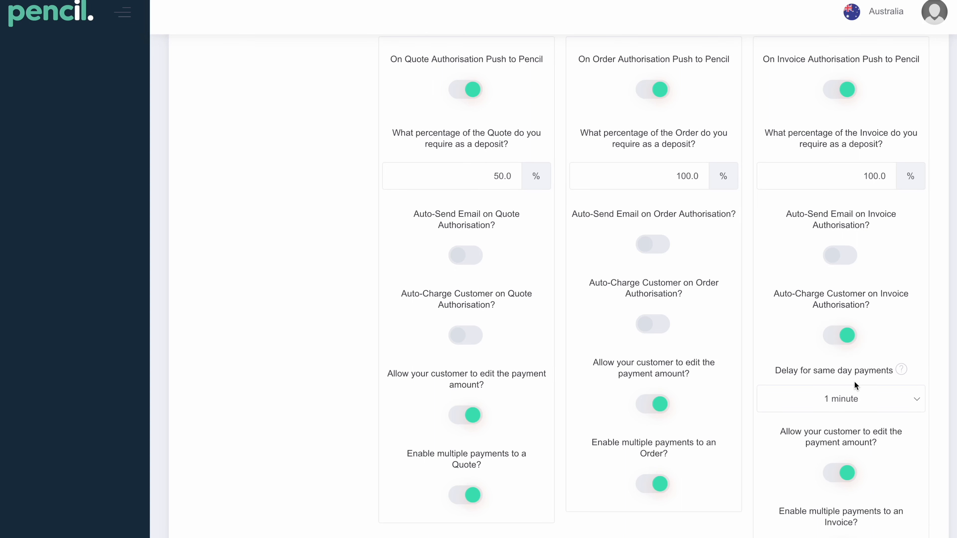
pyautogui.click(863, 400)
pyautogui.click(814, 283)
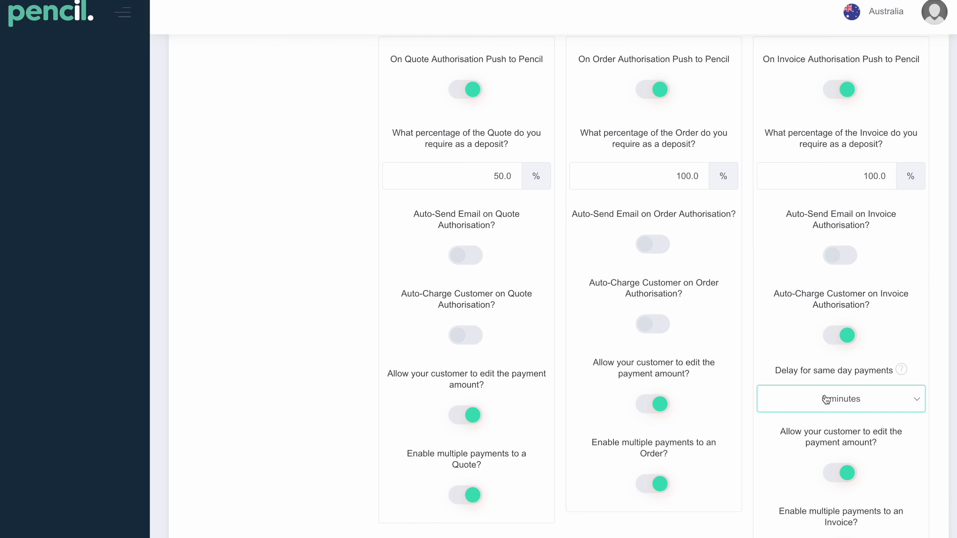
pyautogui.scroll(-4, 815, 409)
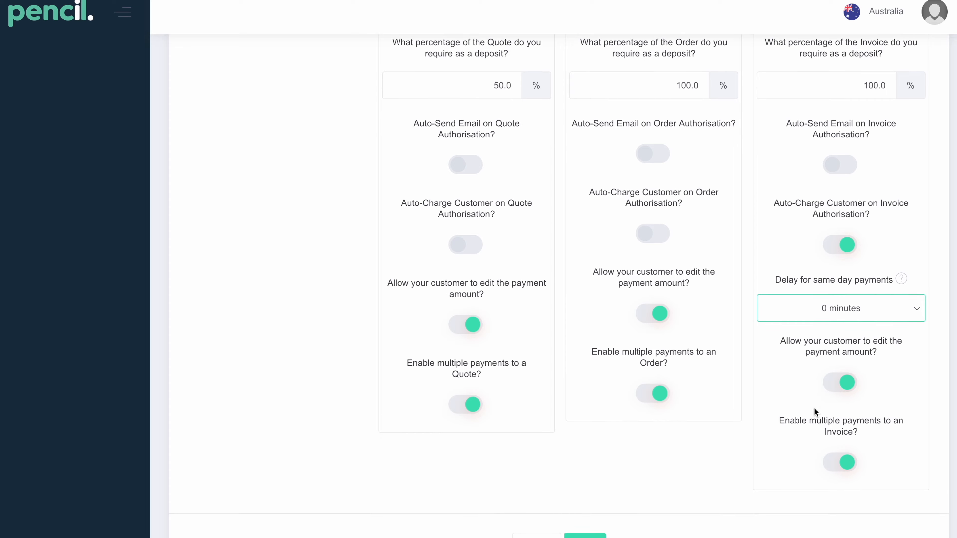
pyautogui.click(586, 489)
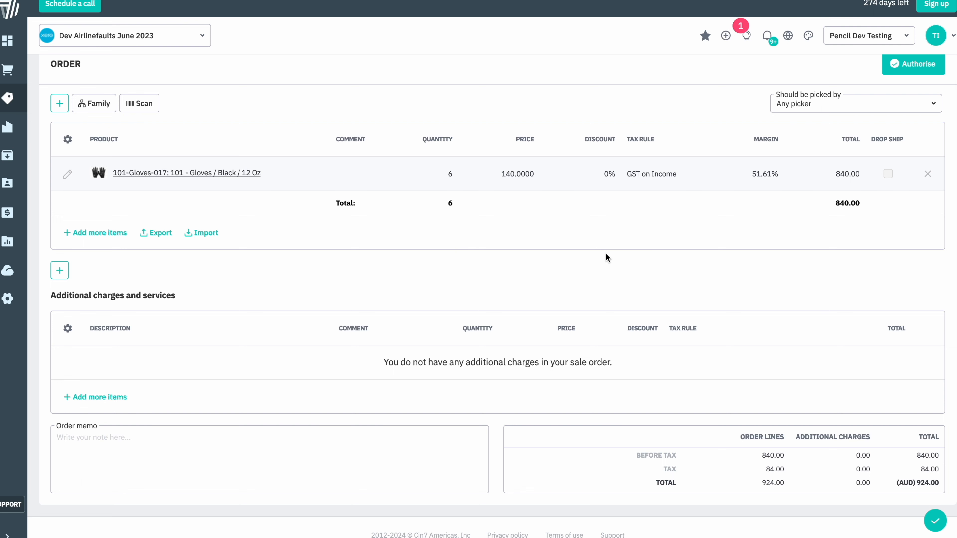
# Switch to Cin7 and authorise the sale order for six pairs of black 12 Oz gloves and its invoice
pyautogui.click(902, 72)
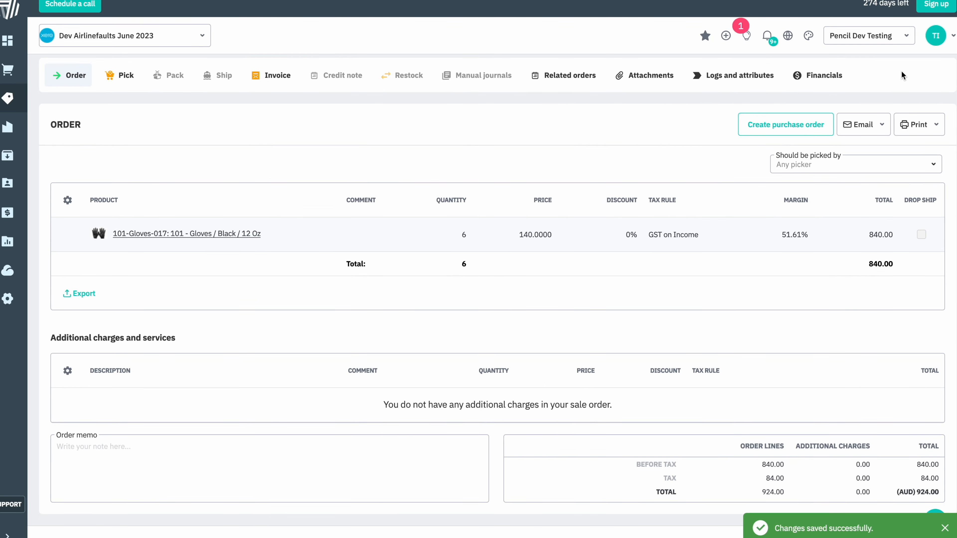
pyautogui.click(273, 75)
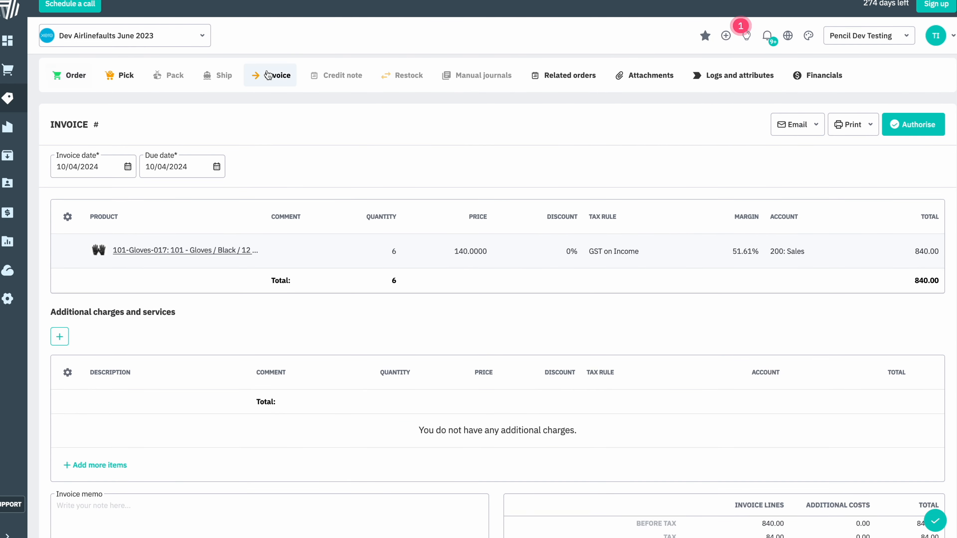
pyautogui.click(911, 130)
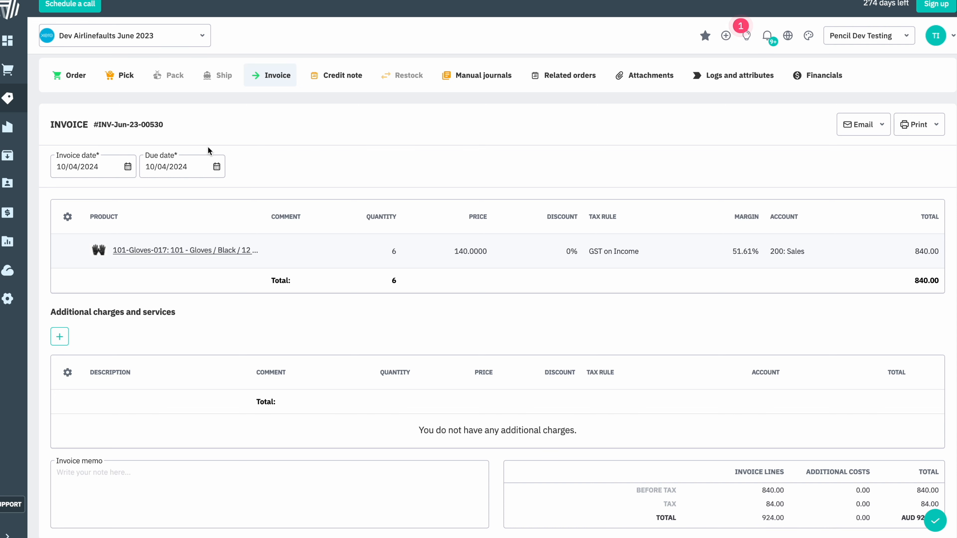
pyautogui.moveTo(163, 125); pyautogui.dragTo(96, 123)
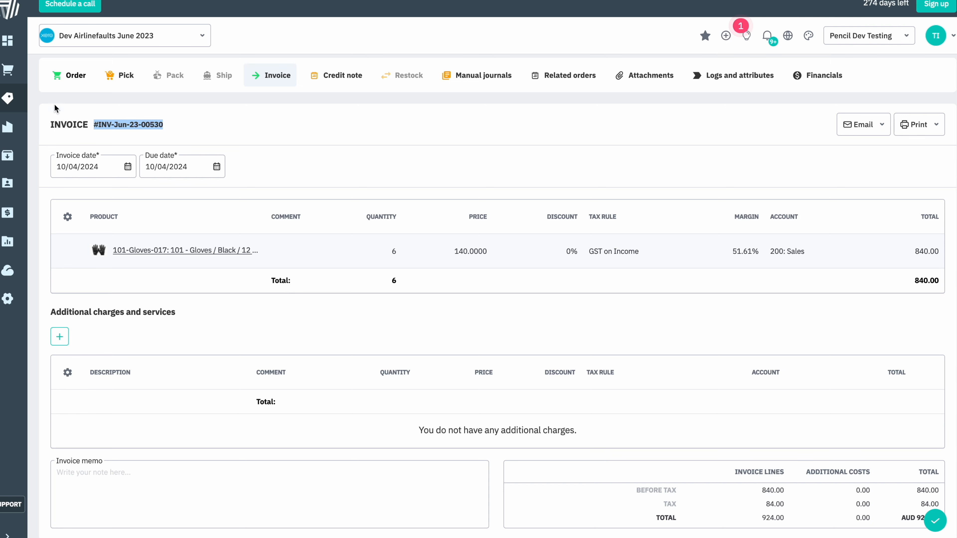
# Open the sales list and refresh it to check the payment status of the FILE TO FILAMENT invoice
pyautogui.click(8, 101)
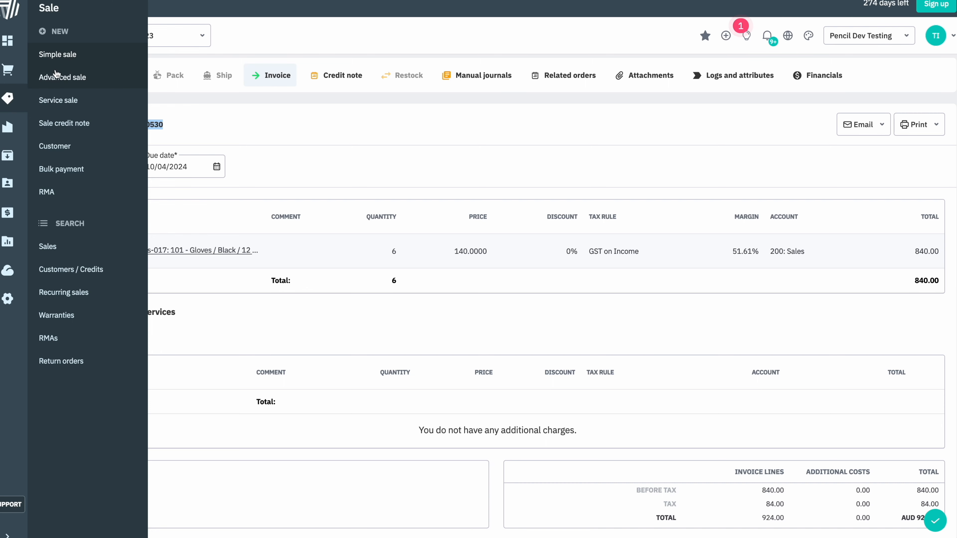
pyautogui.click(48, 247)
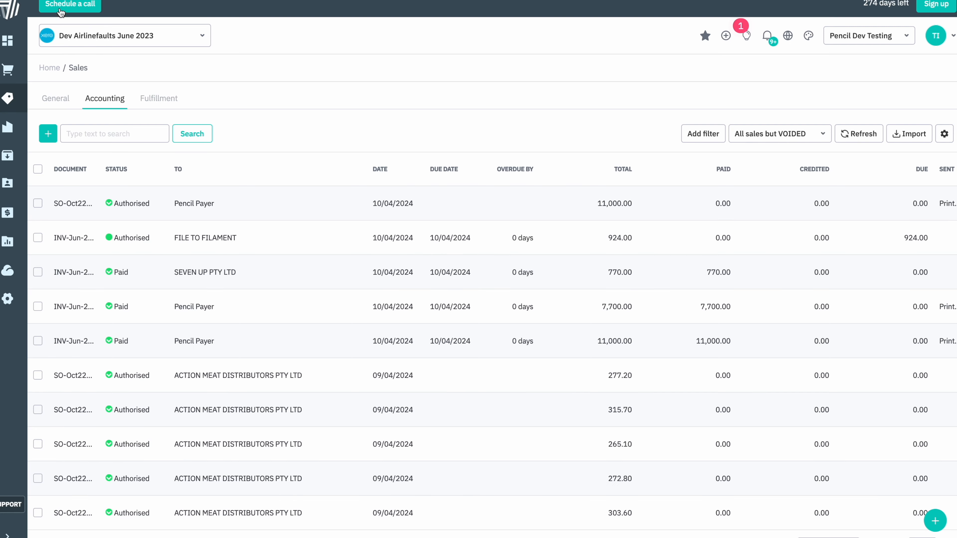
pyautogui.press('super+r')
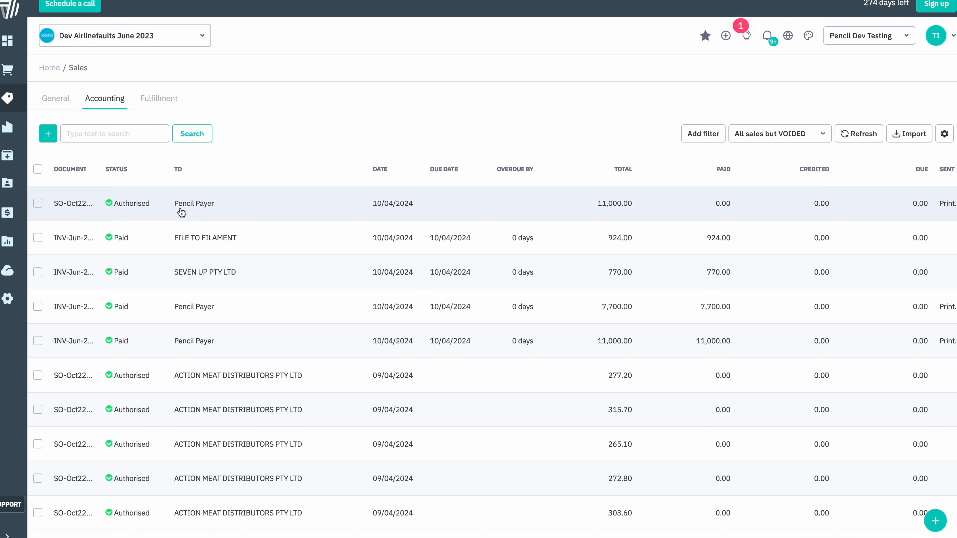
# Open the FILE TO FILAMENT sale and examine the payment recorded against its invoice
pyautogui.moveTo(170, 239); pyautogui.dragTo(233, 239)
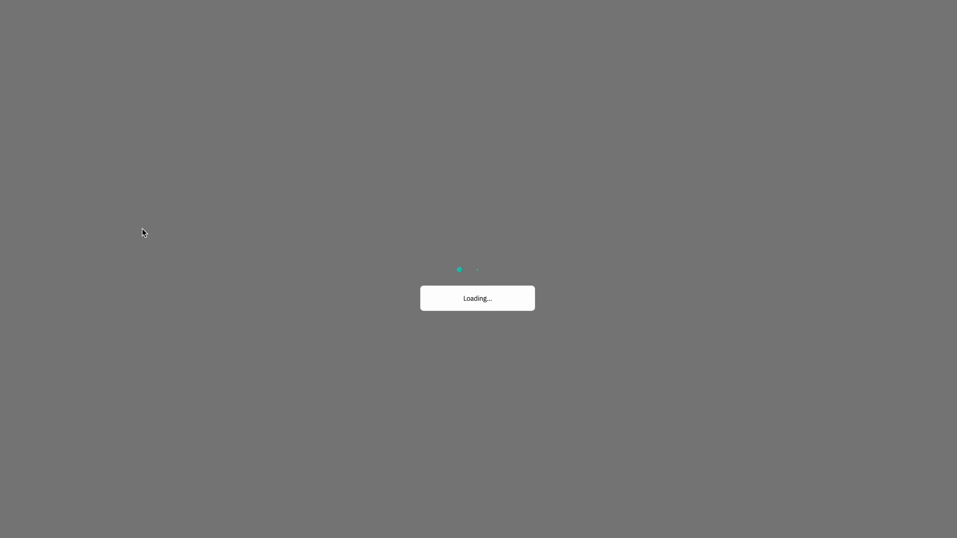
pyautogui.scroll(-3, 218, 293)
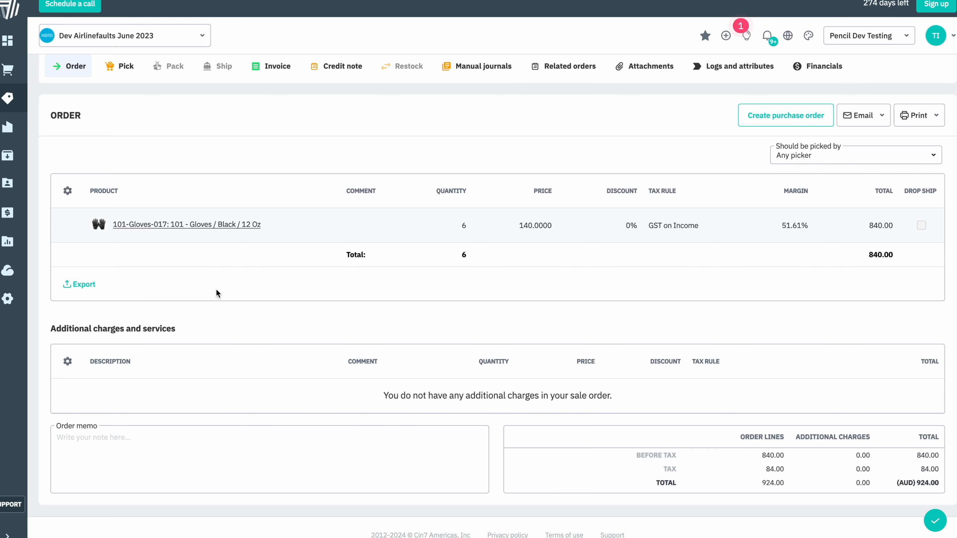
pyautogui.rightClick(216, 289)
pyautogui.click(274, 66)
pyautogui.click(274, 66)
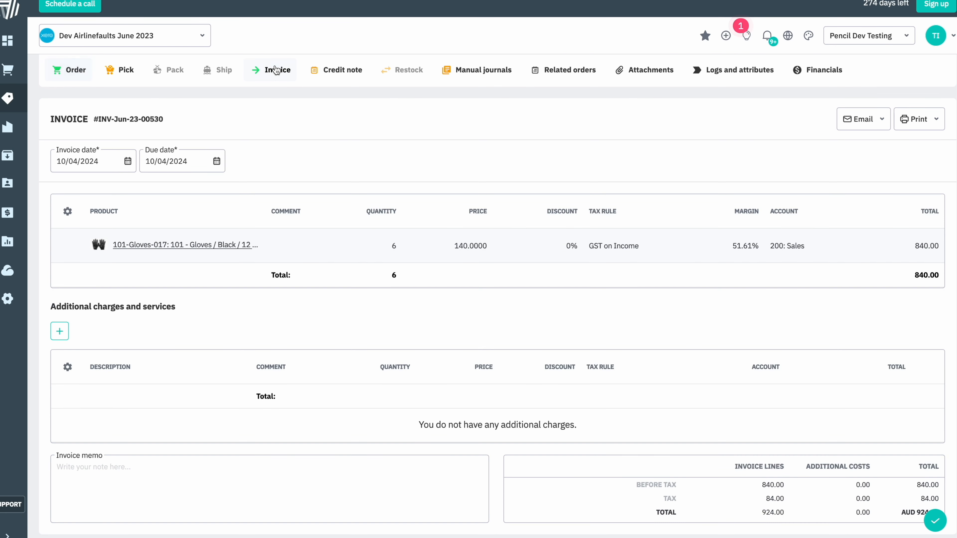
pyautogui.scroll(-7, 325, 381)
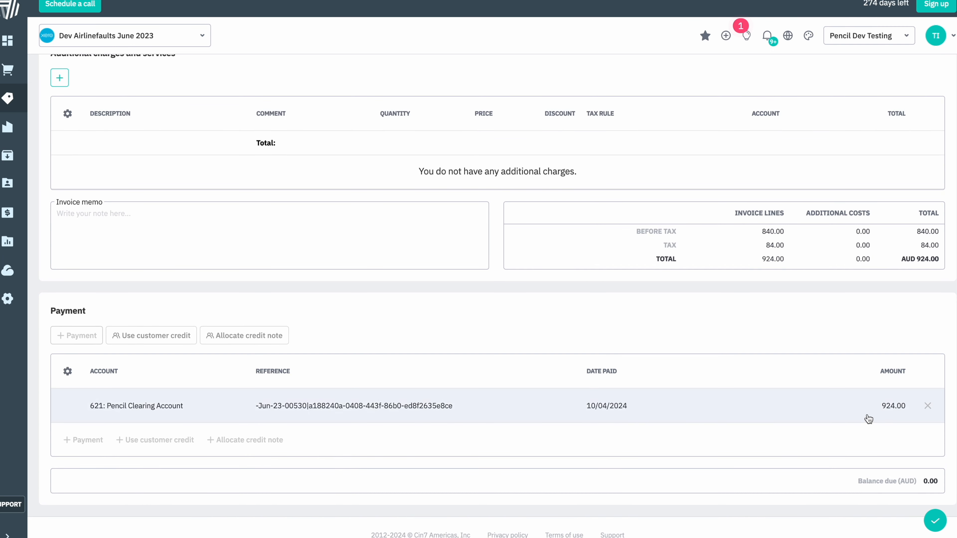
pyautogui.click(901, 406)
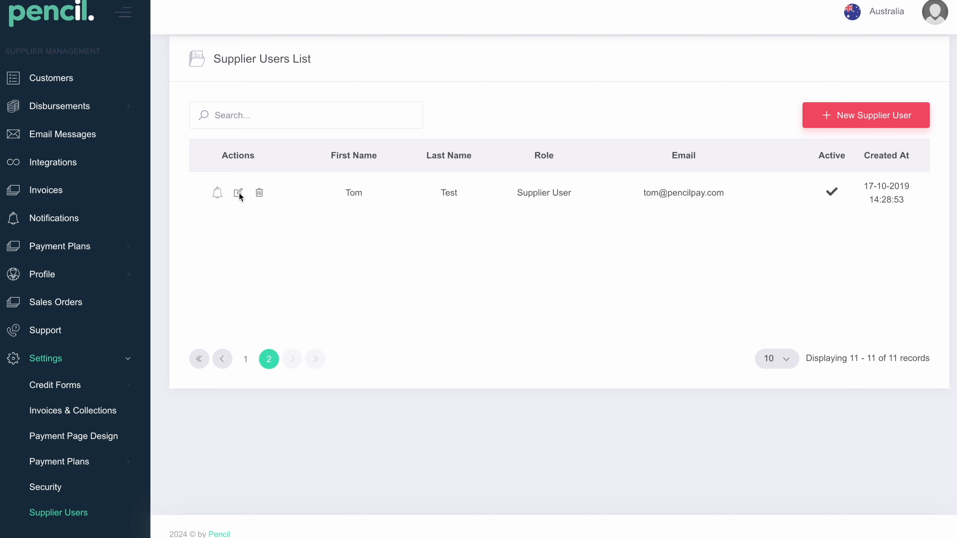
# Switch to Pencil and enable Invoices & Payments Notifications for the listed supplier user
pyautogui.click(217, 195)
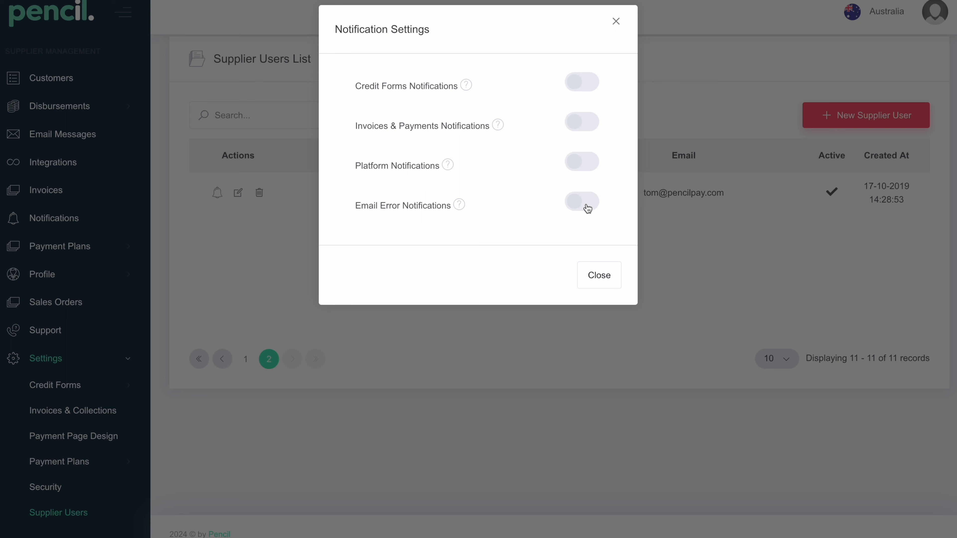
pyautogui.click(580, 126)
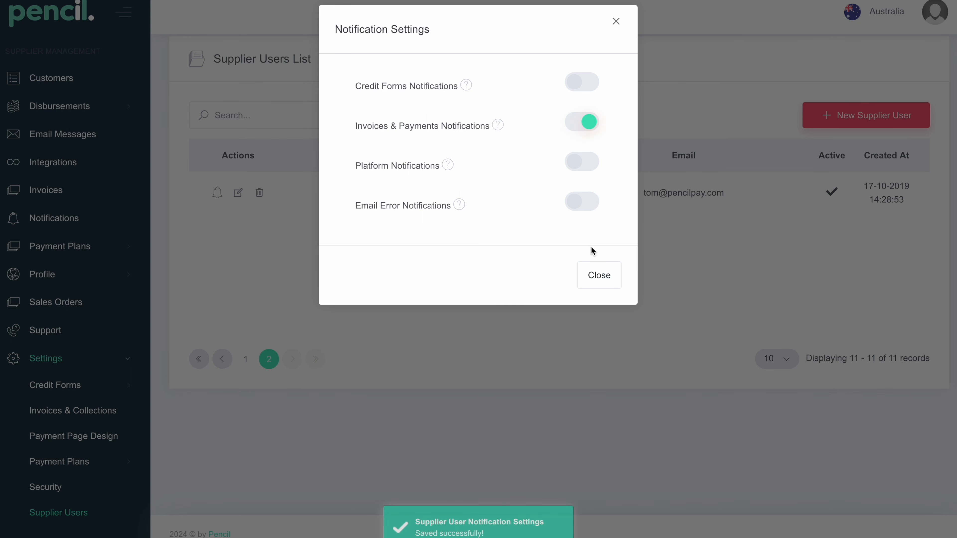
pyautogui.click(598, 278)
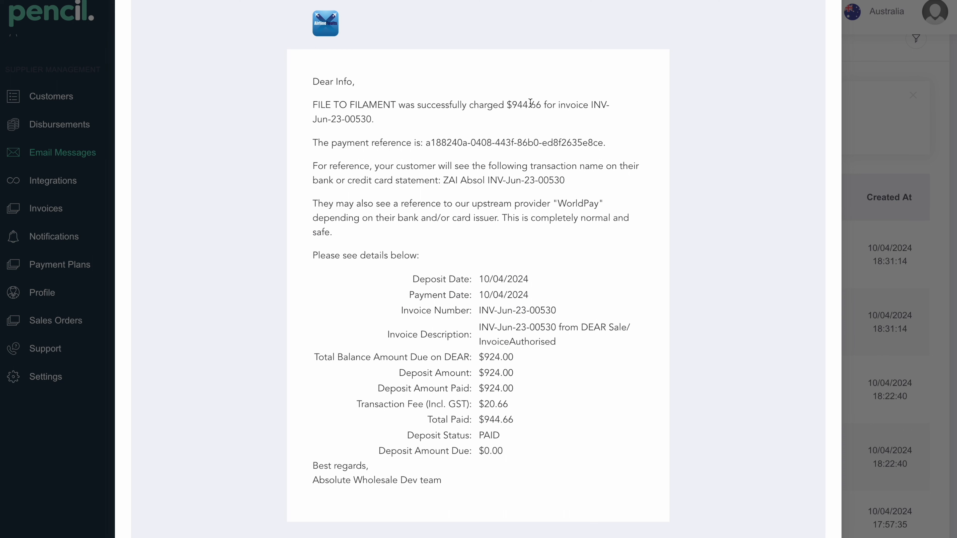
# Examine the invoice number and charge confirmation wording in the FILE TO FILAMENT payment notification email
pyautogui.moveTo(591, 105); pyautogui.dragTo(598, 117)
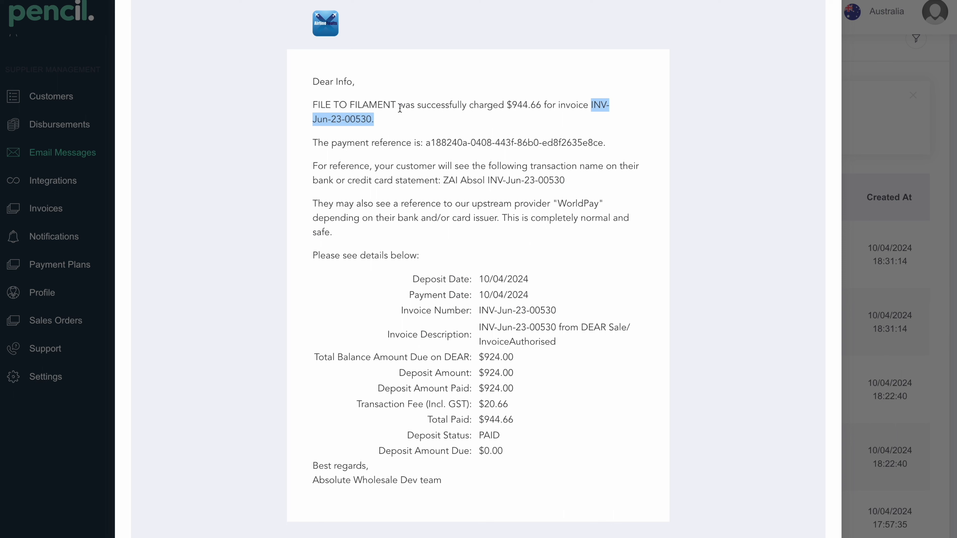
pyautogui.moveTo(399, 105); pyautogui.dragTo(502, 107)
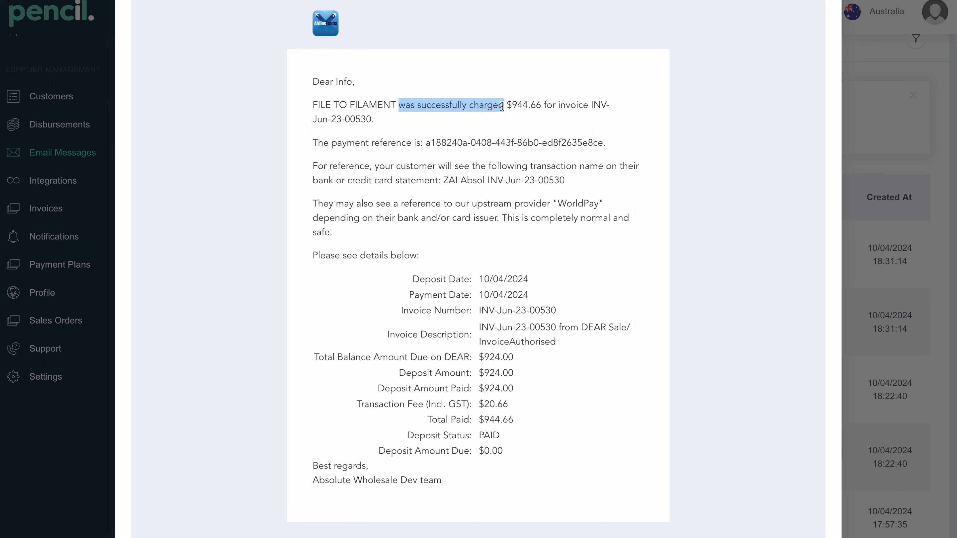